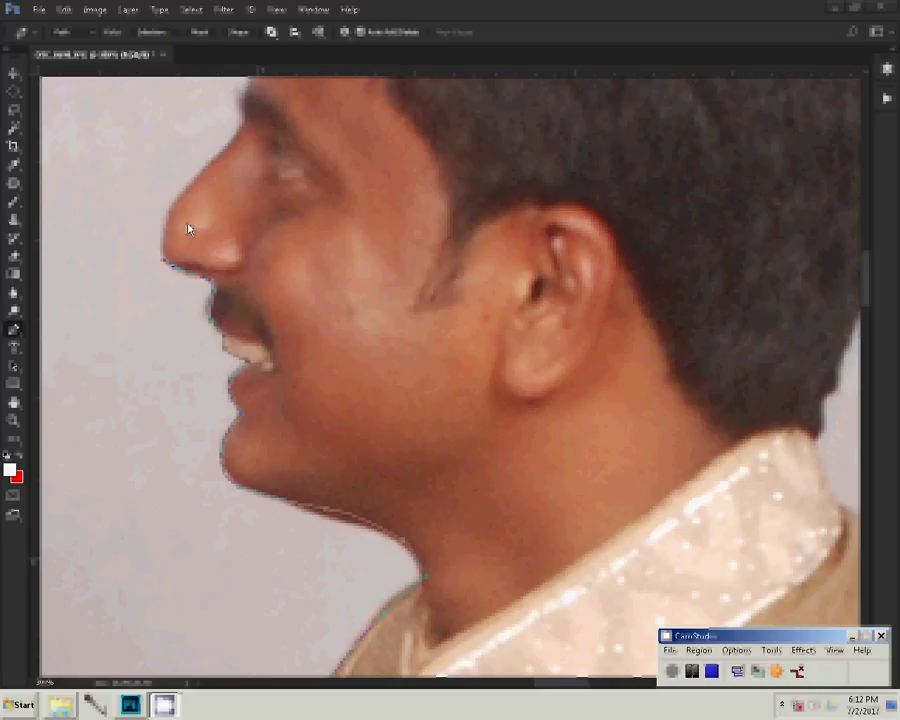
Place Pen anchors along the groom's nose, then down his shoulder edge toward the shoe.
click(196, 190)
click(218, 170)
click(238, 140)
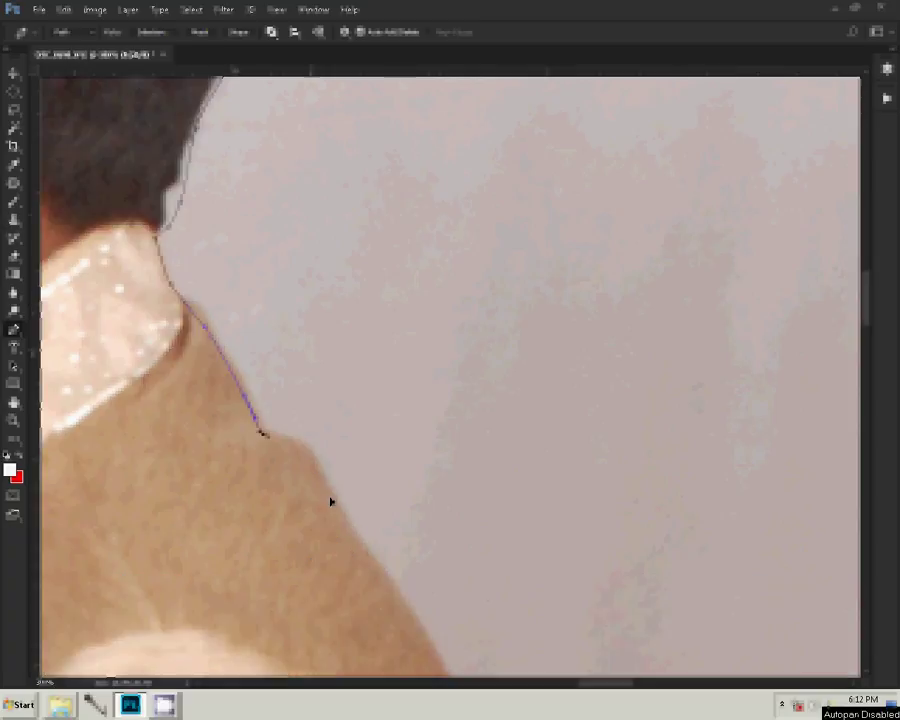
click(331, 497)
click(369, 545)
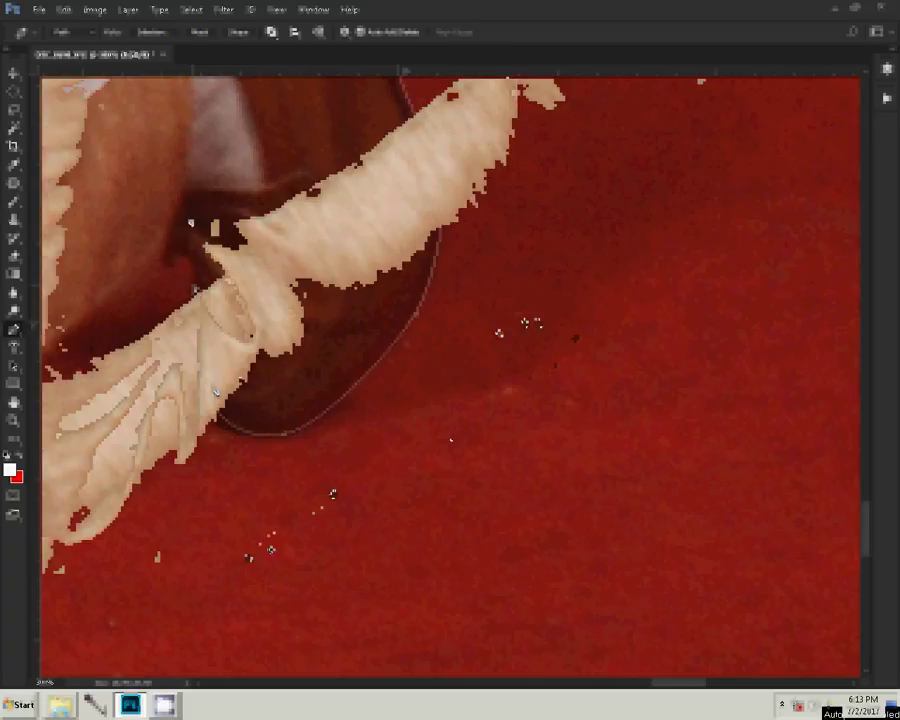
Add a curved anchor at the shoe outline, then extend the path rightward along the sleeve's upper edge.
click(399, 328)
click(221, 14)
mouse_move(191, 10)
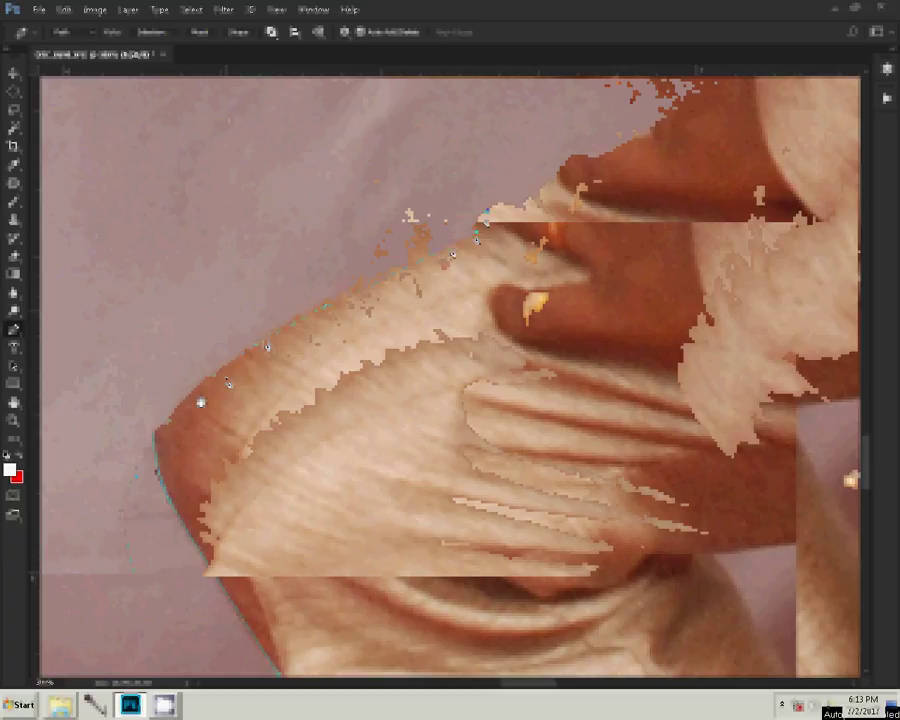
click(476, 240)
click(487, 222)
click(517, 210)
click(537, 210)
click(561, 181)
click(573, 159)
click(608, 164)
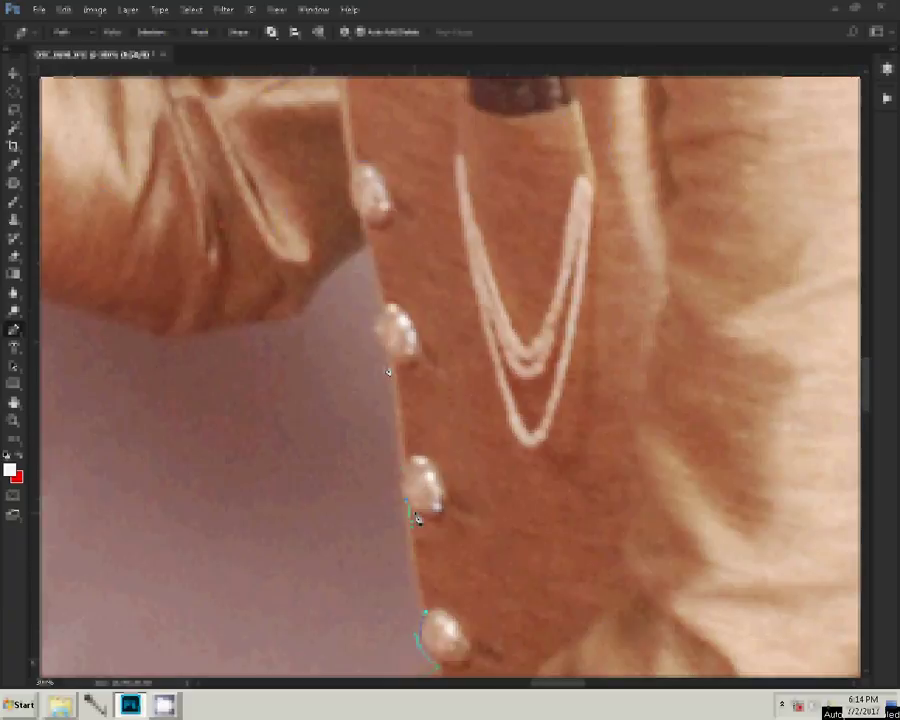
Trace the path up past the pearl-studded edge, leftward, then along the gap between the couple.
click(390, 358)
click(370, 247)
click(316, 292)
click(287, 327)
click(221, 340)
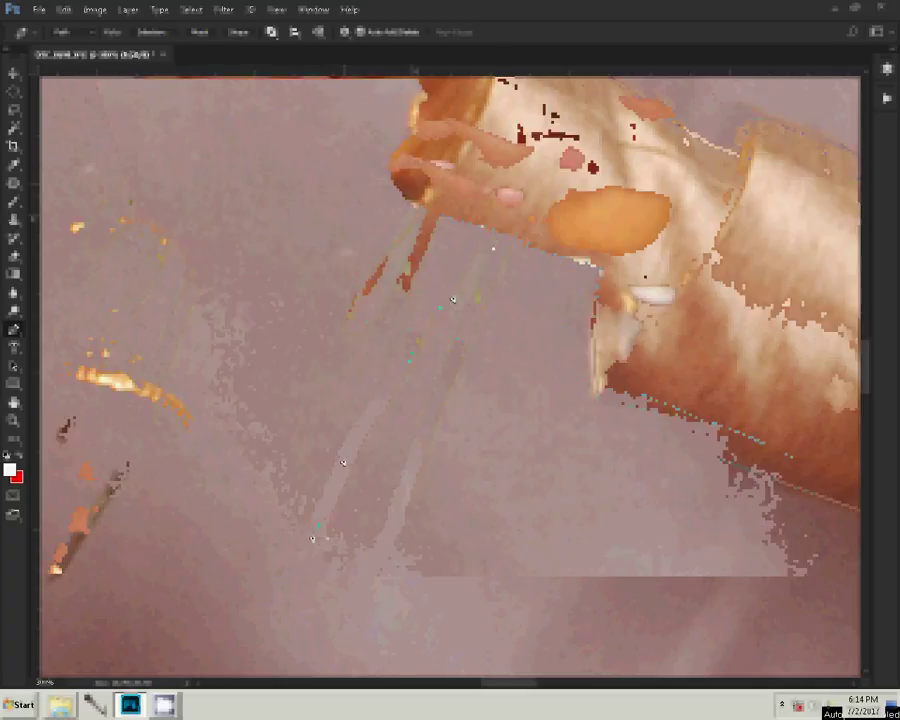
click(312, 538)
click(432, 294)
Extend the path up along the gap, then pan to bring the sari hem into view.
click(416, 243)
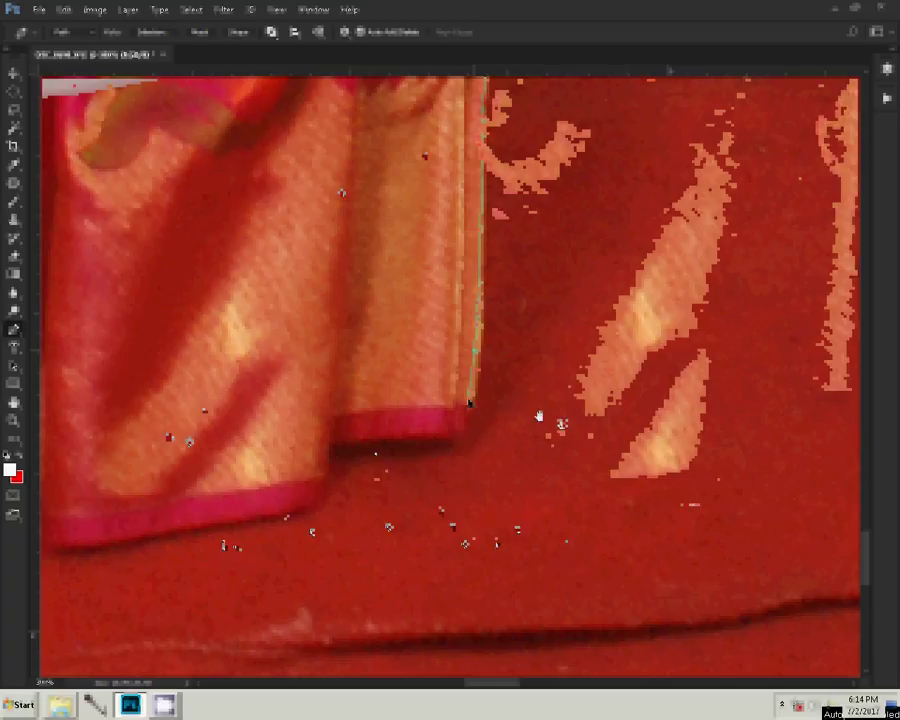
drag(468, 402, 266, 248)
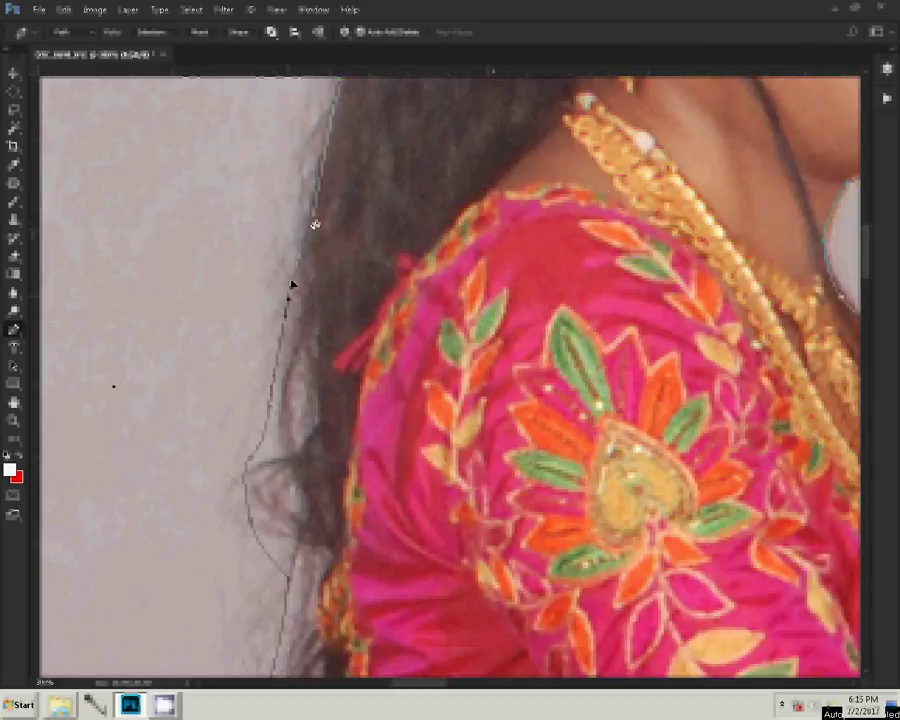
Convert the work path into a selection with a 1-pixel feather radius.
right_click(370, 208)
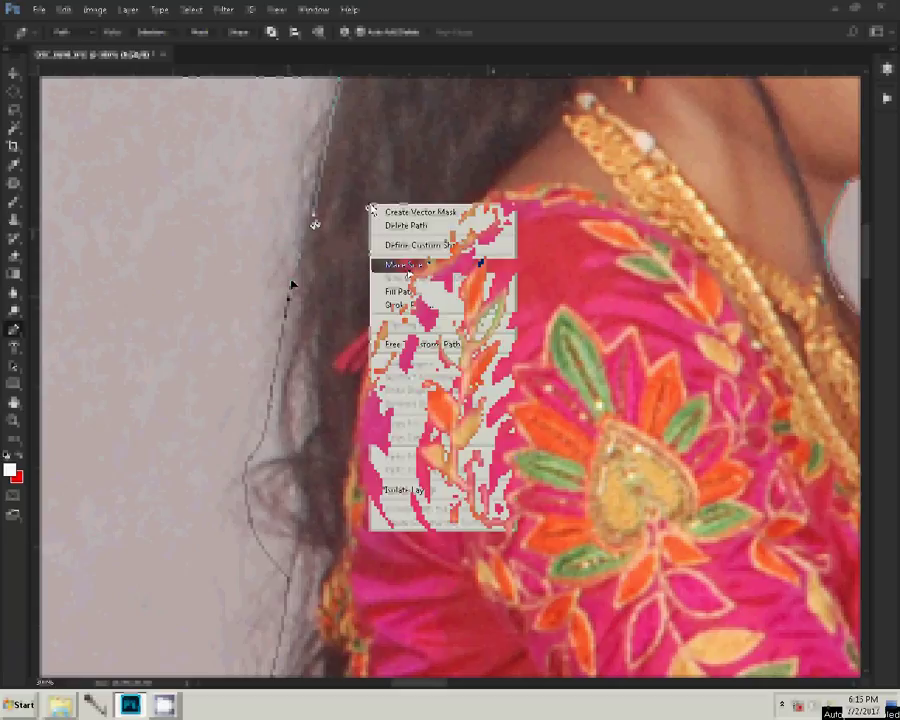
click(404, 266)
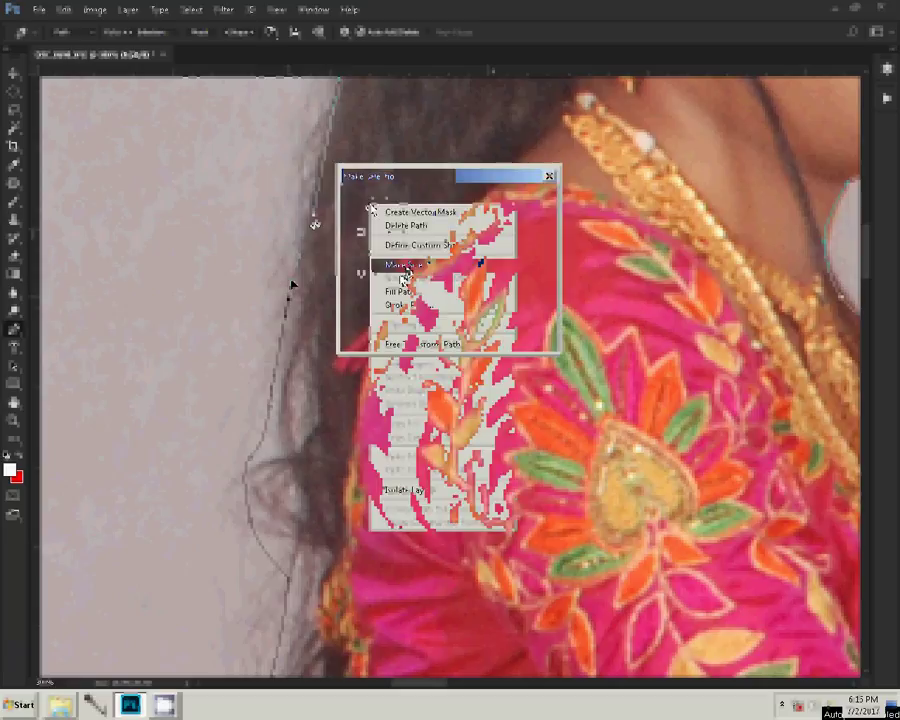
click(520, 207)
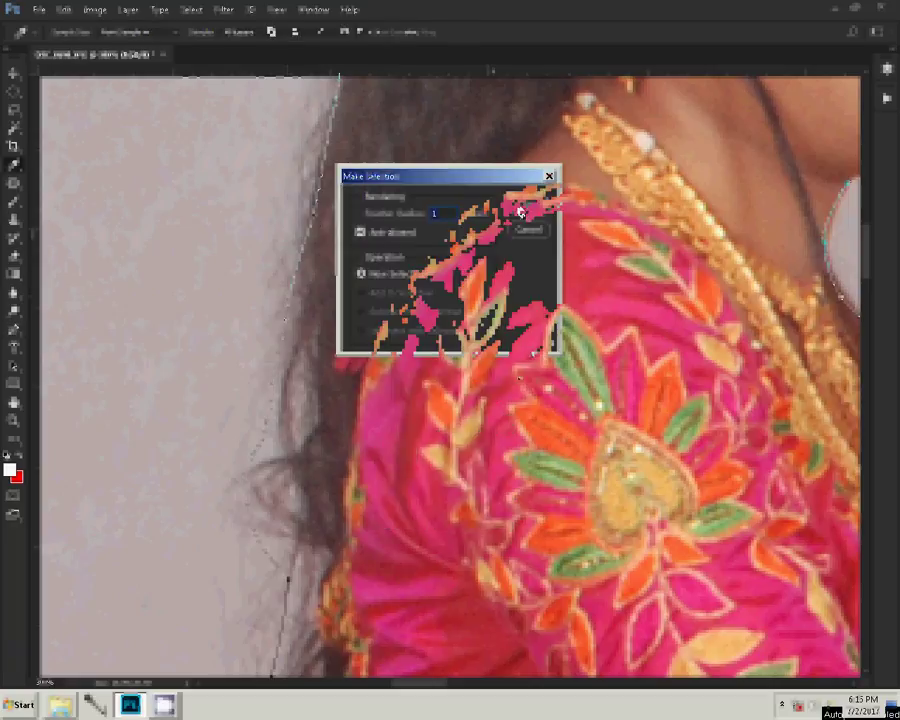
right_click(503, 342)
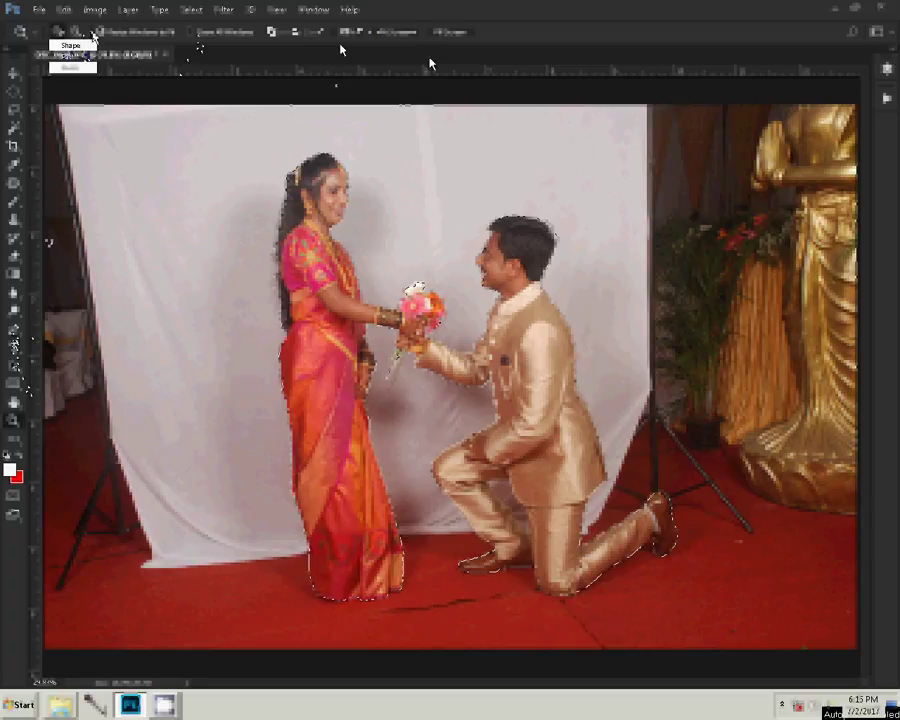
Open Select and Mask for the couple's selection and zoom in on the bride.
key(u)
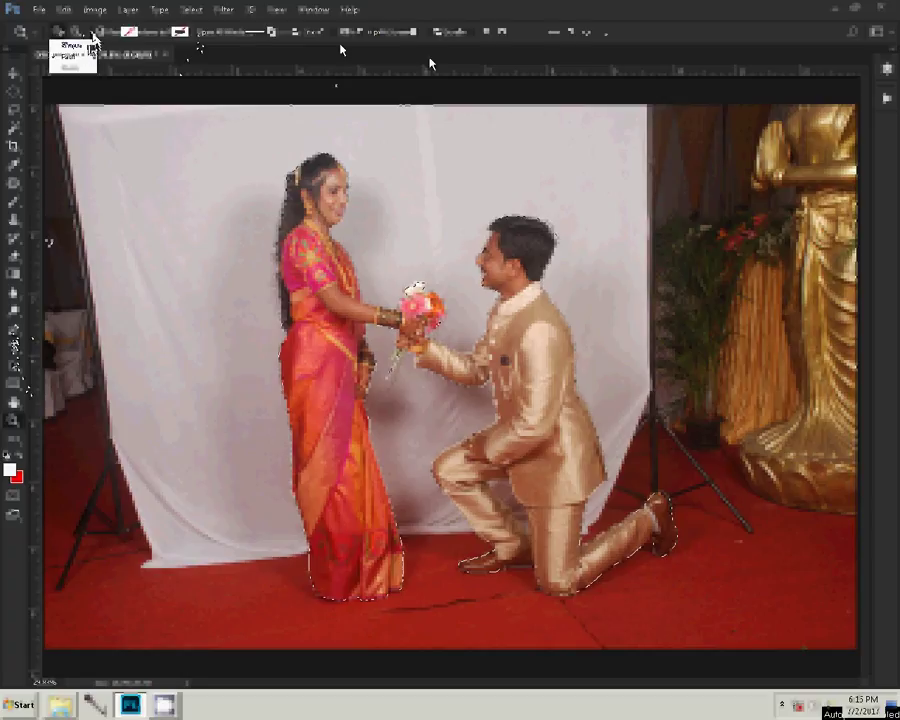
click(74, 68)
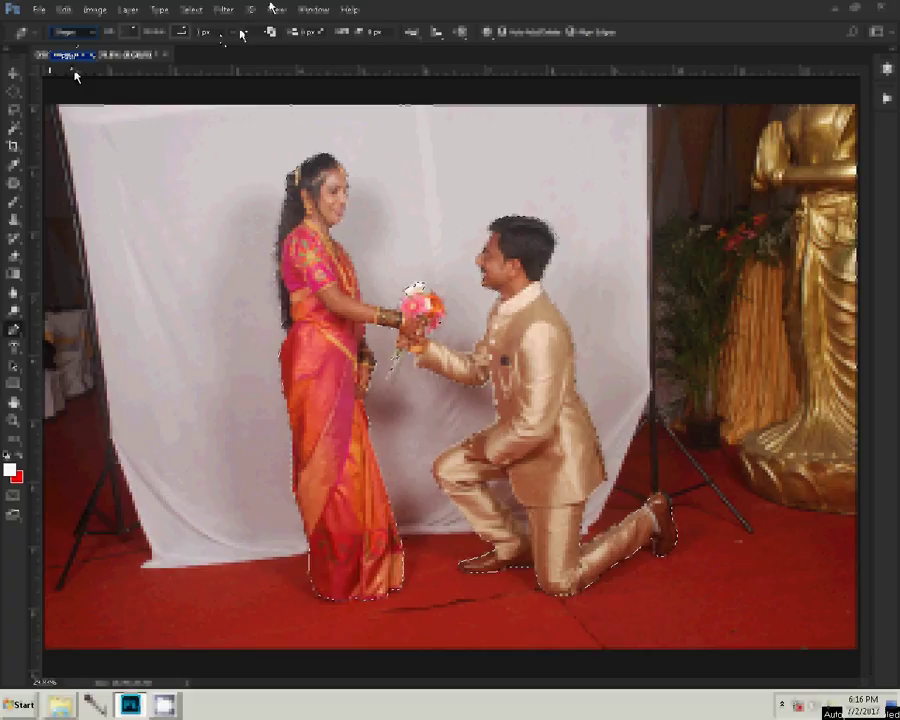
click(300, 32)
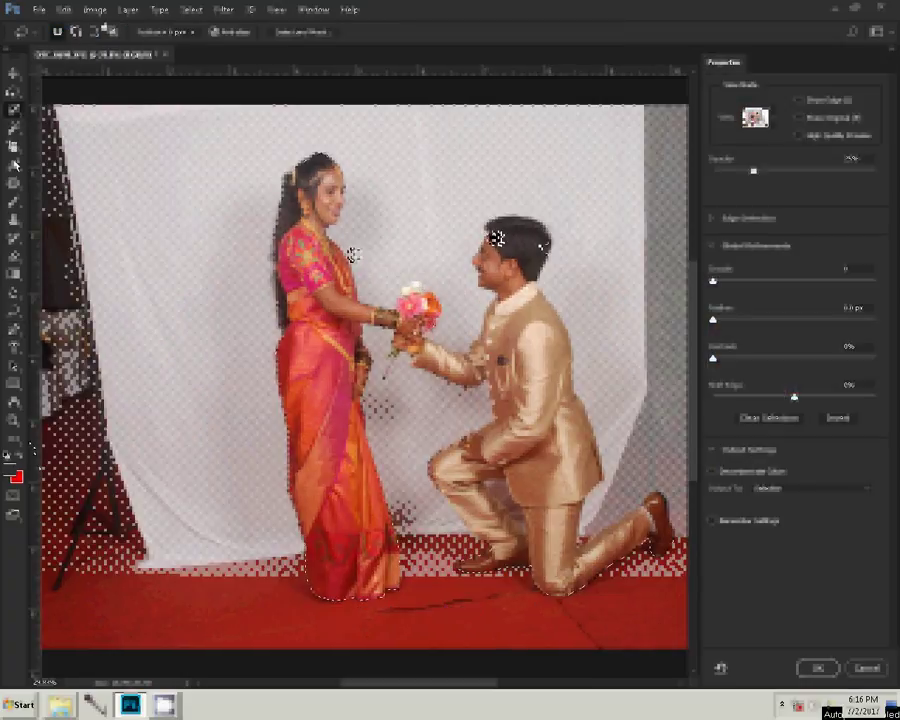
key(w)
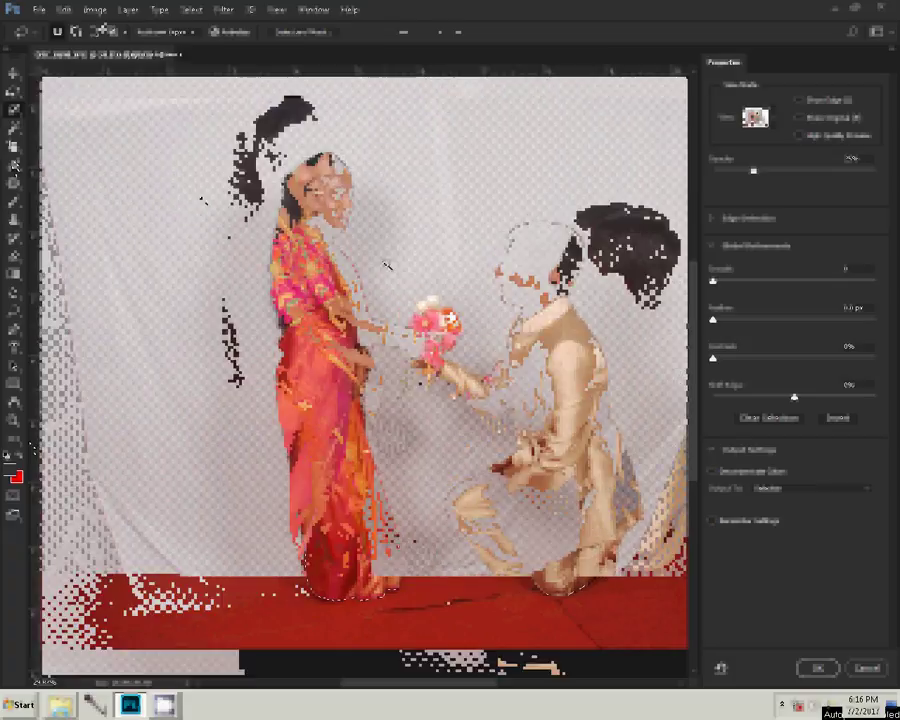
key(z)
click(211, 193)
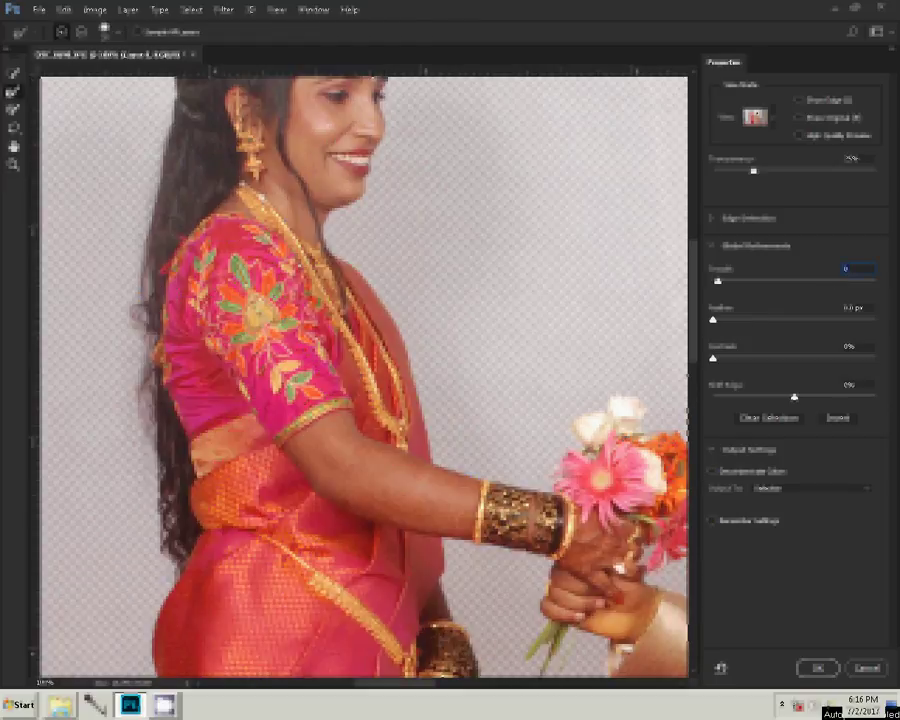
Set Smooth to 6, then paint the bride's hair edges with the Refine Edge Brush.
text(6)
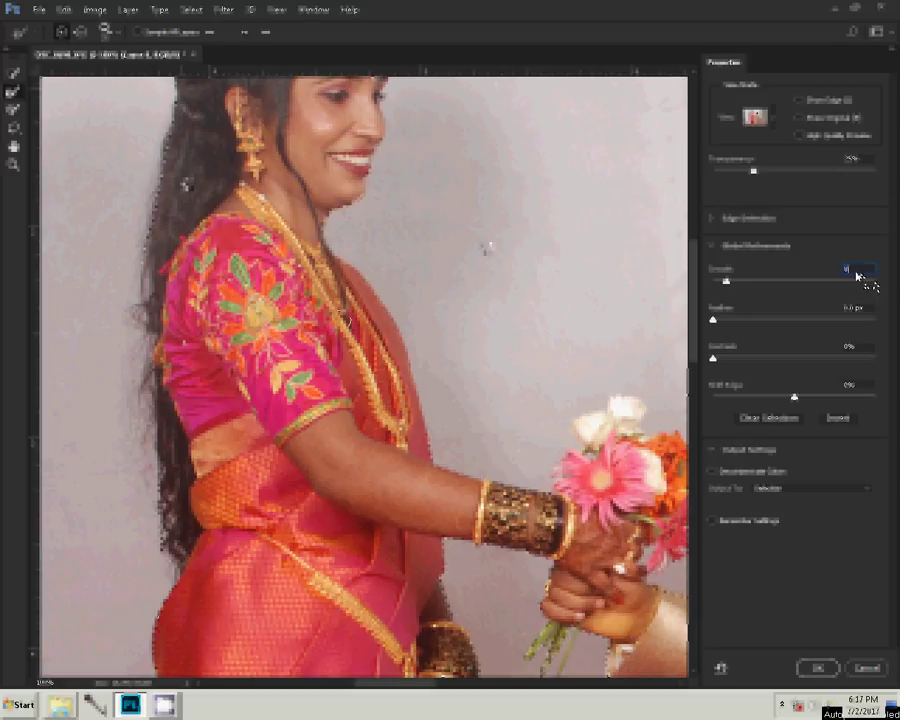
key(h)
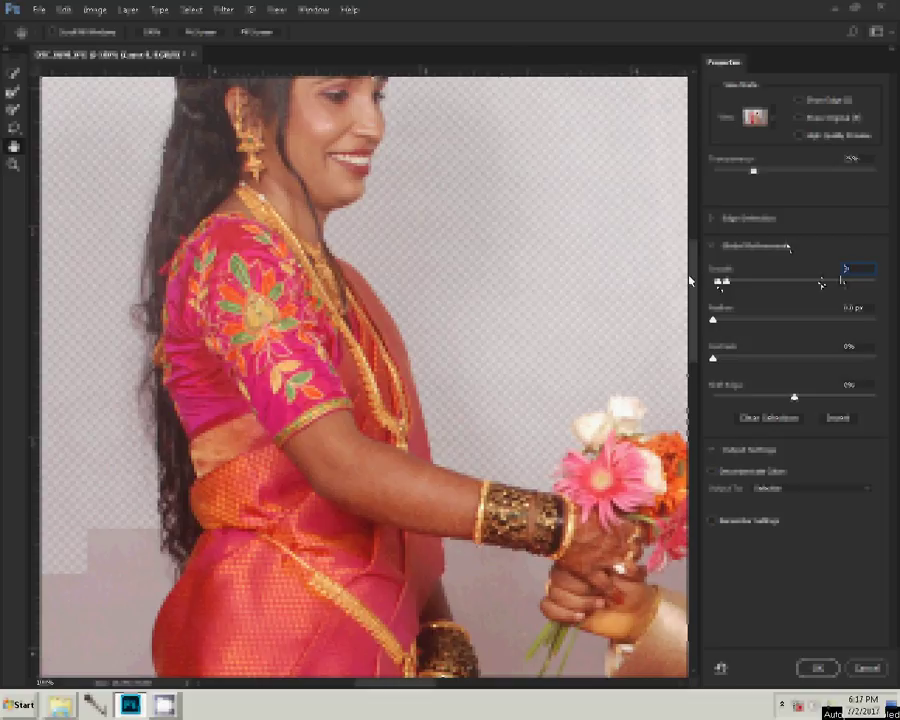
scroll(690, 280, up, 5)
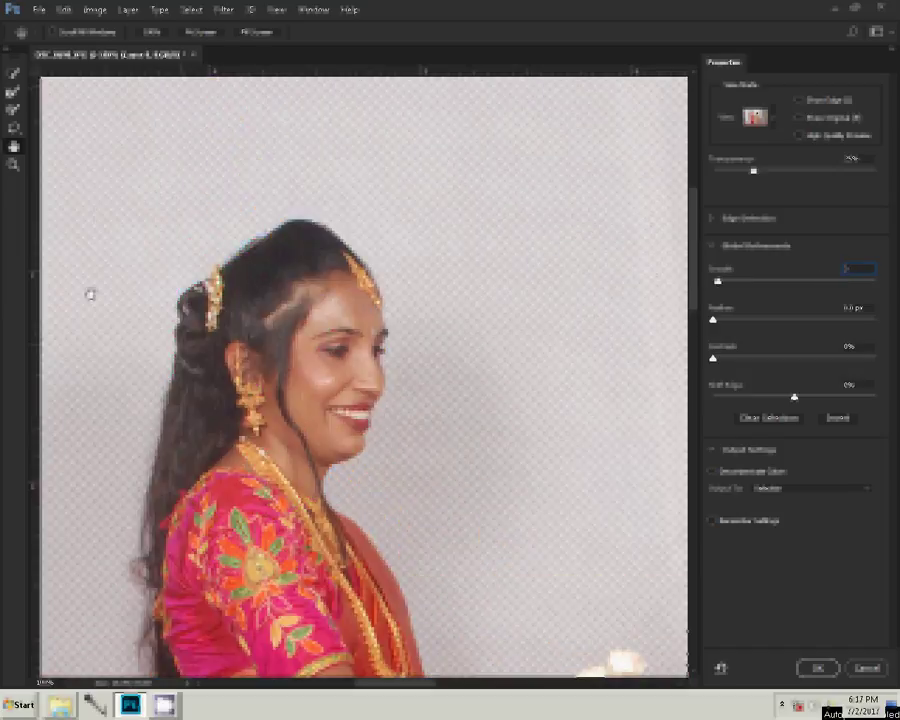
click(183, 307)
click(12, 93)
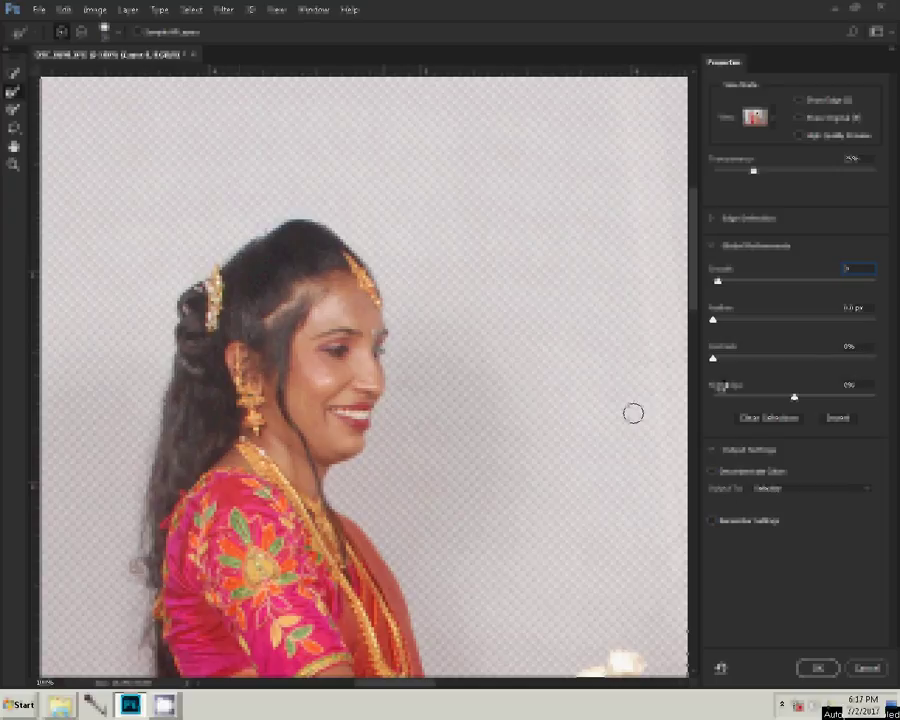
click(843, 347)
Set Output To New Layer, apply Select and Mask, and show the Layers panel.
click(783, 490)
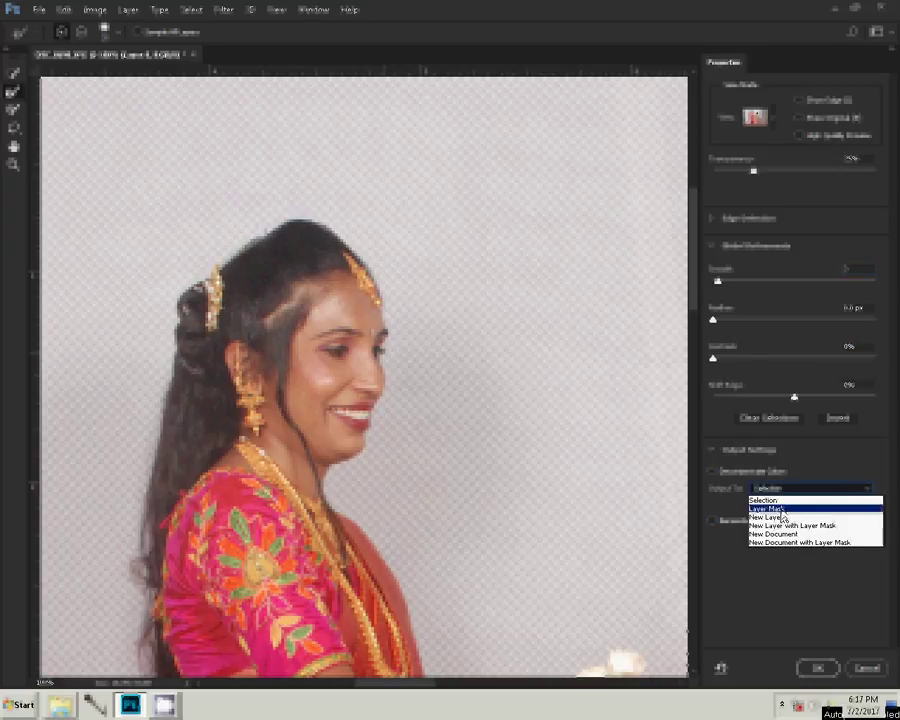
click(780, 518)
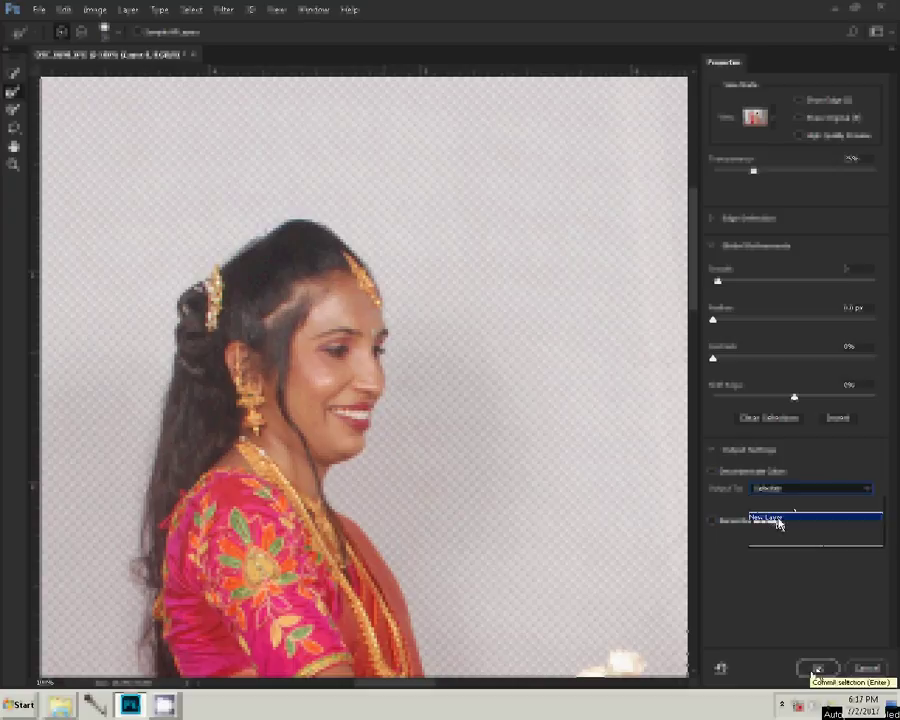
click(817, 669)
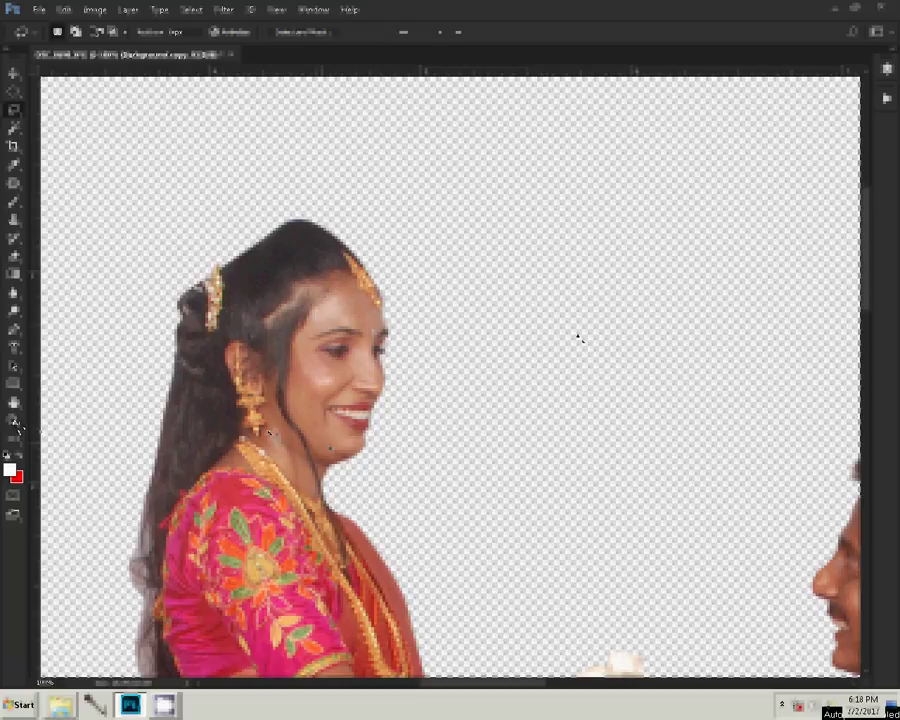
click(887, 70)
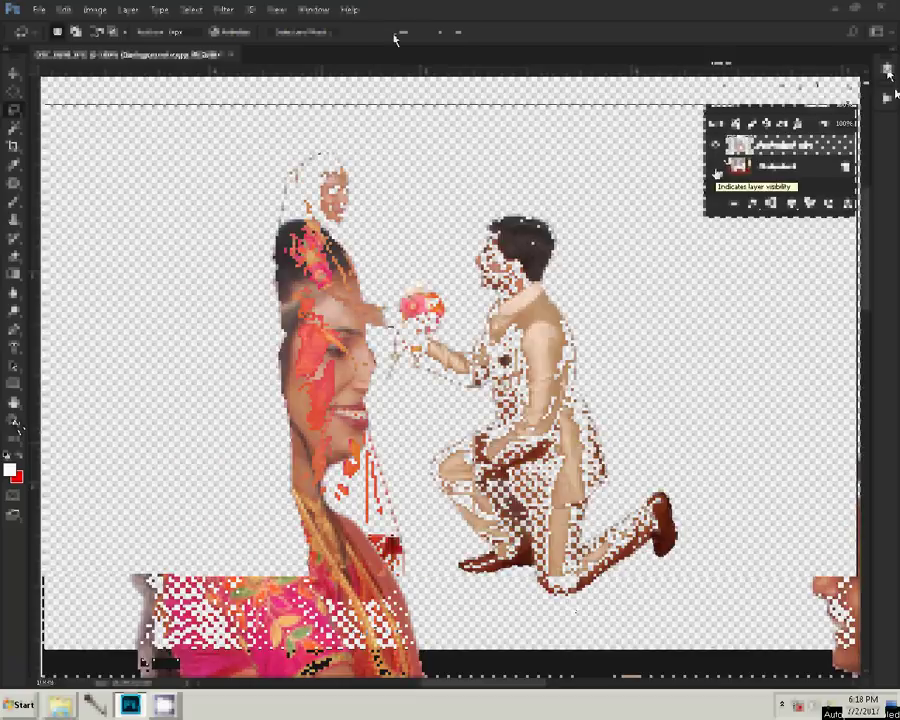
Deselect and switch to the Zoom tool for the bride's hair area.
key(z)
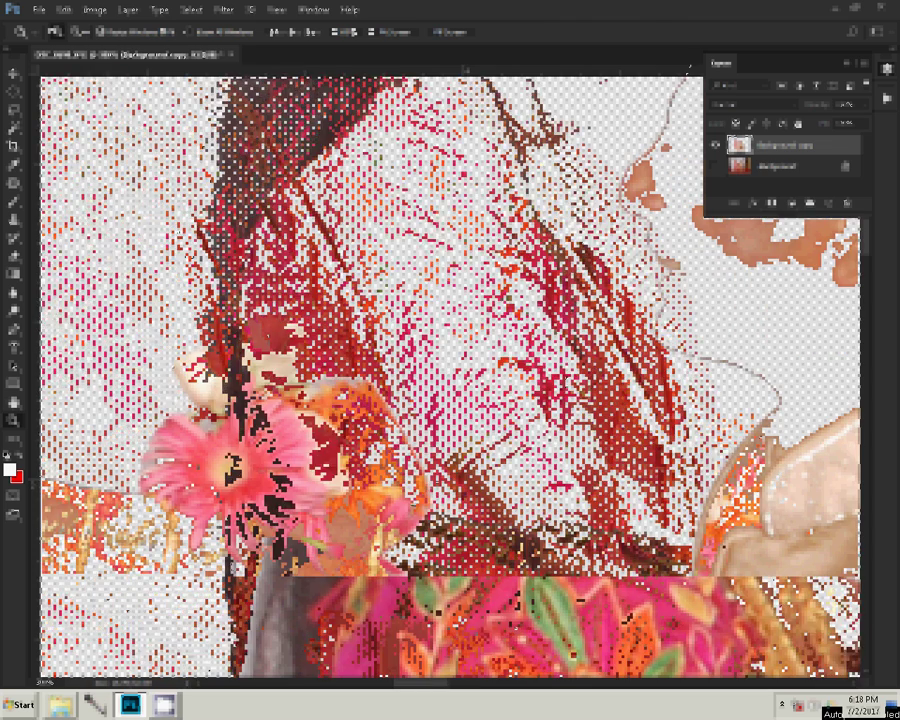
Switch to the Move tool and scroll up to show the bride's face and shoulder.
key(v)
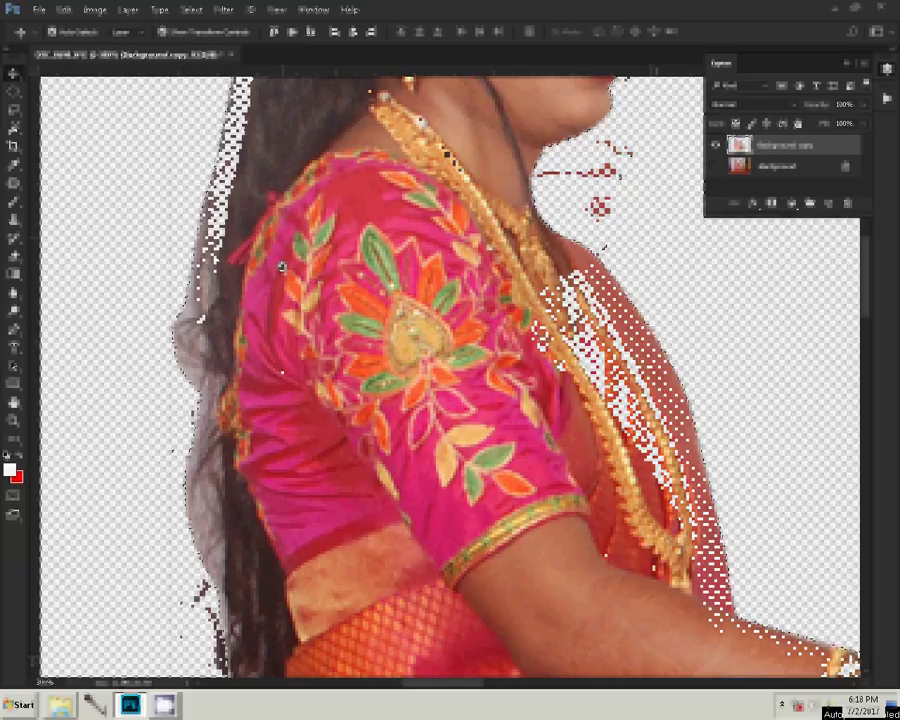
scroll(282, 267, up, 3)
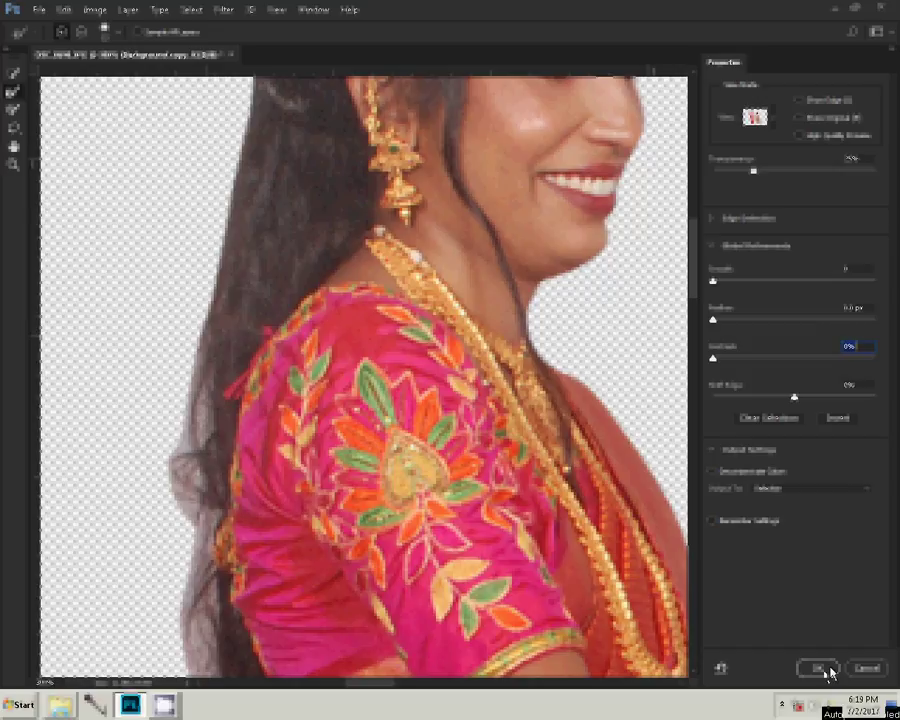
Apply the hair-edge refinement with OK and close Select and Mask.
click(828, 673)
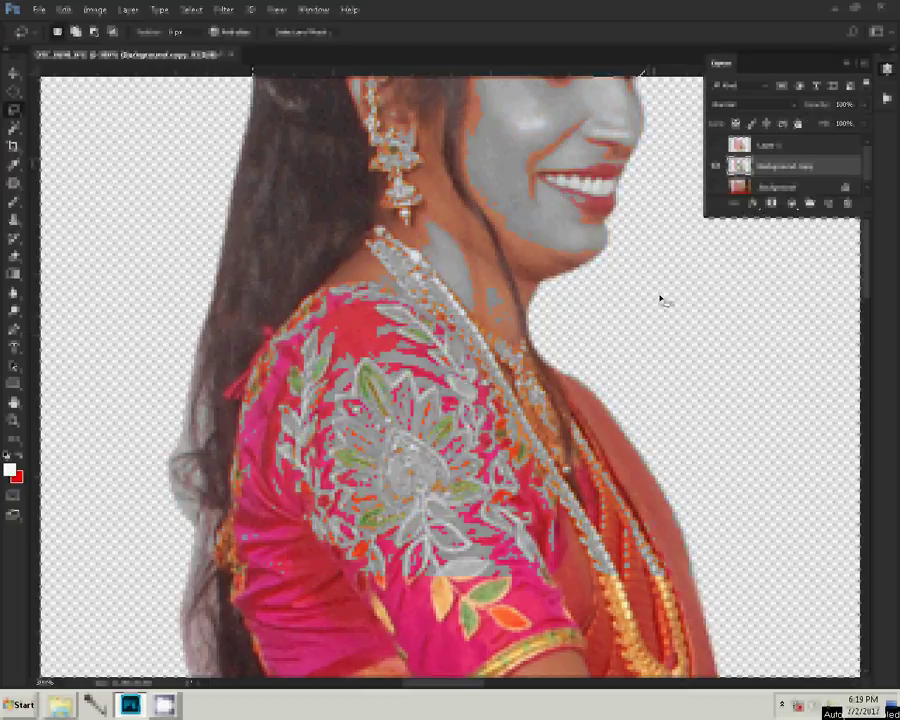
Brighten the grey copy with a Levels white point sampled from the dress.
key(ctrl+l)
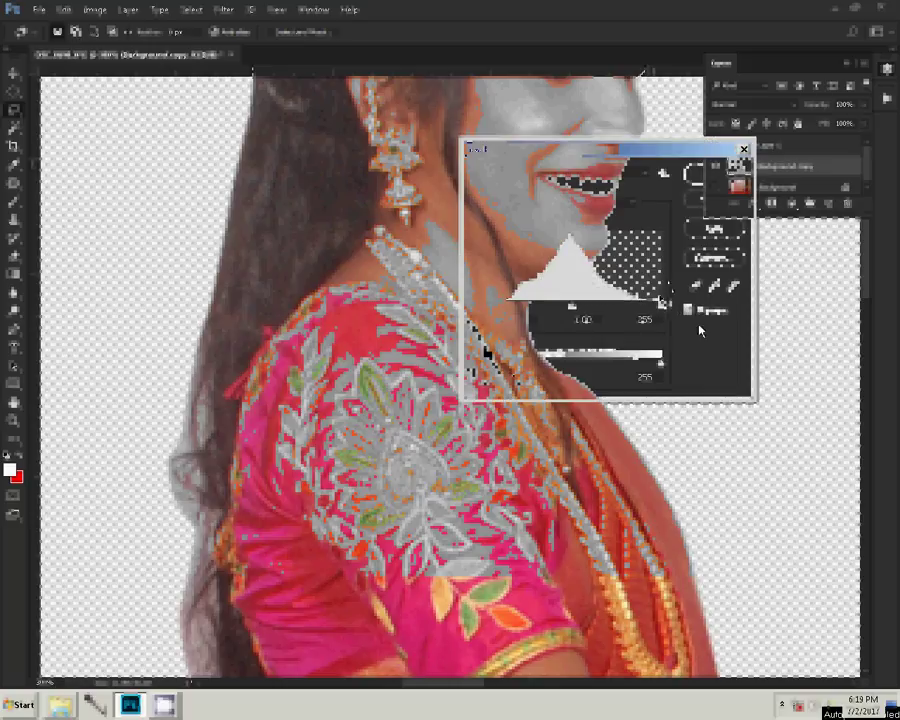
click(735, 289)
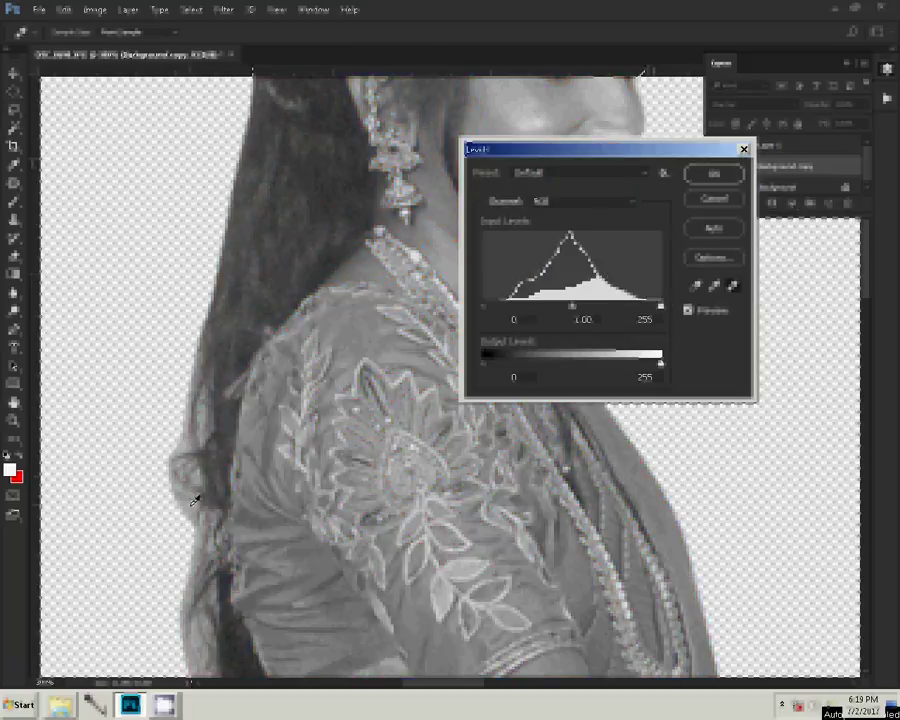
click(193, 503)
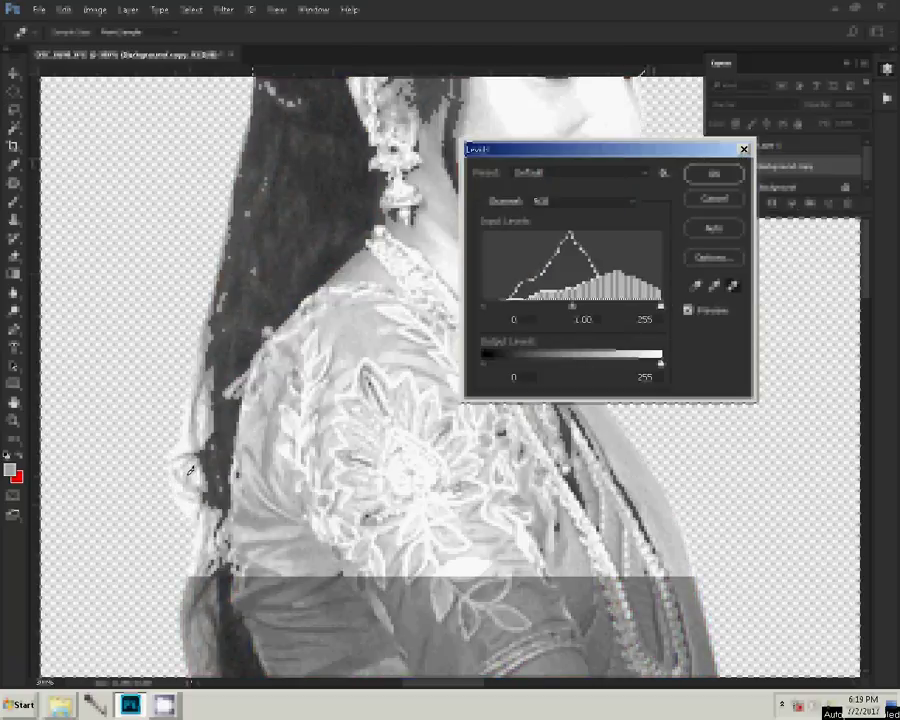
click(207, 412)
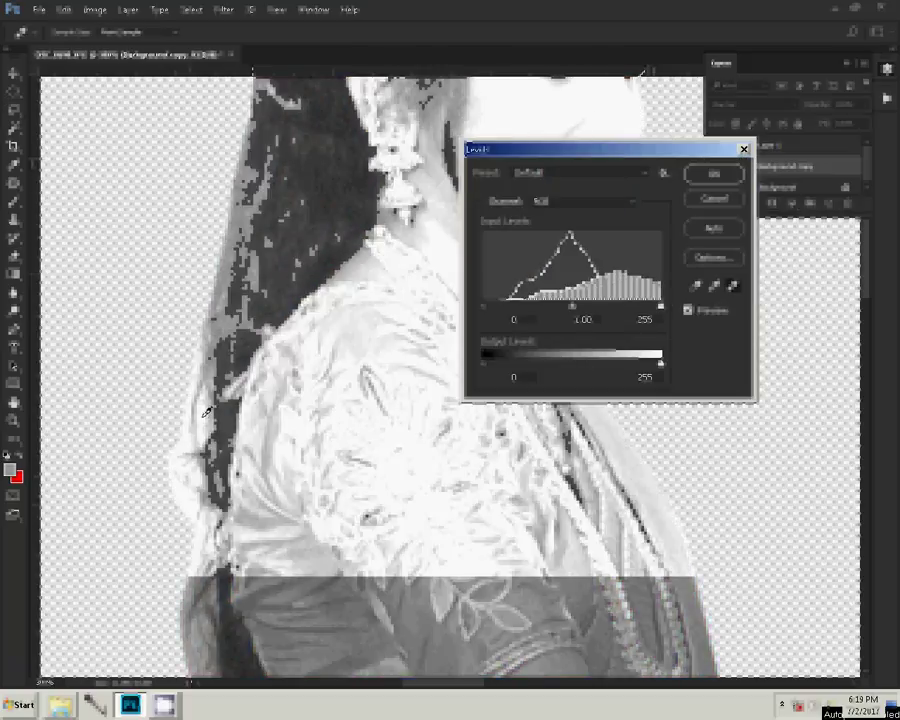
click(205, 428)
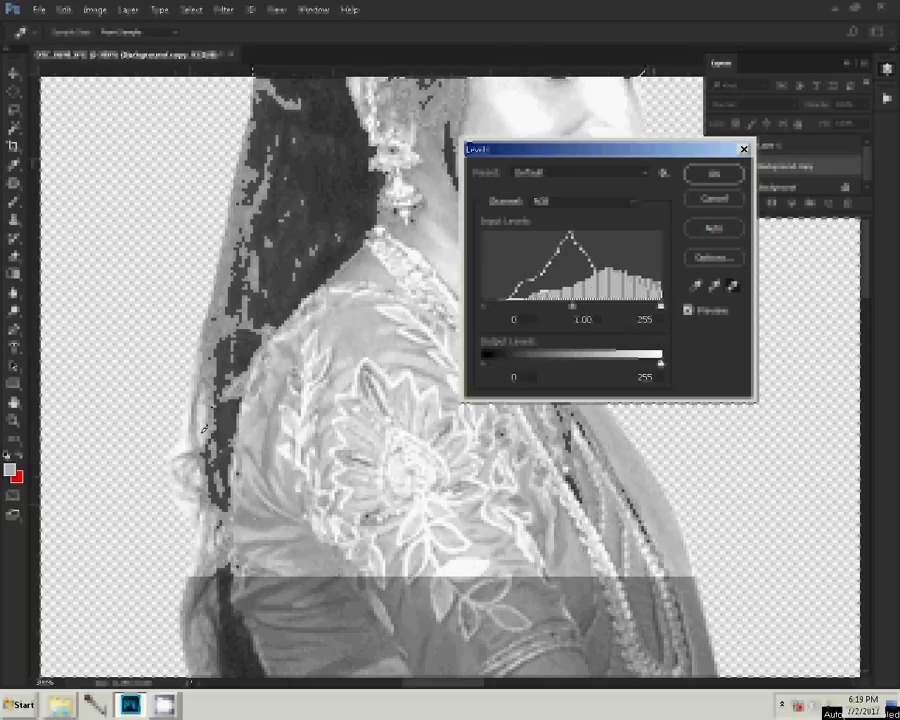
click(714, 177)
Set the grey copy layer's blend mode to Multiply.
key(l)
click(756, 105)
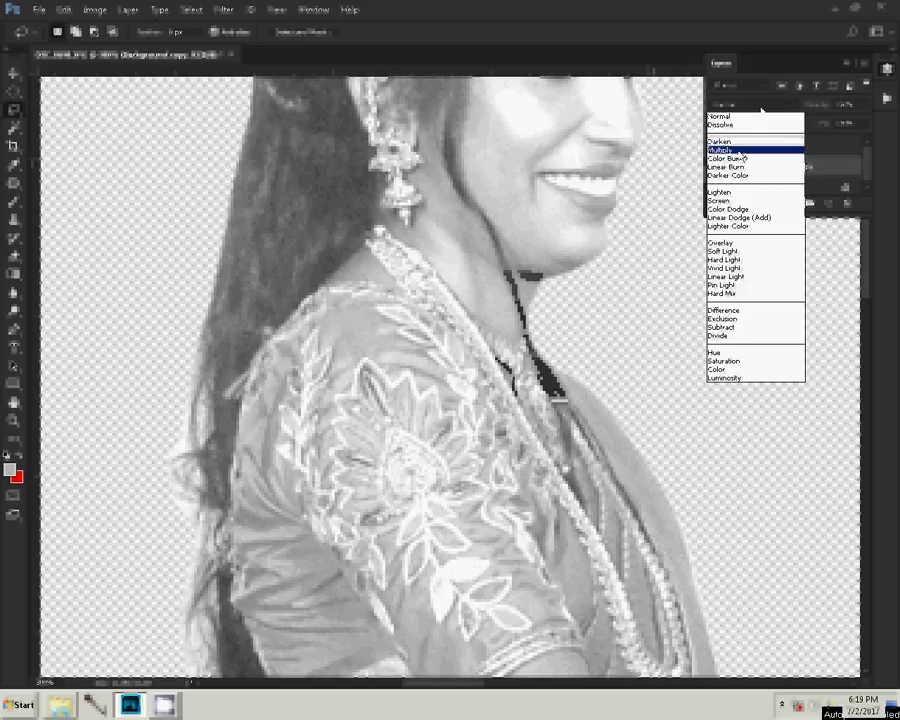
click(730, 150)
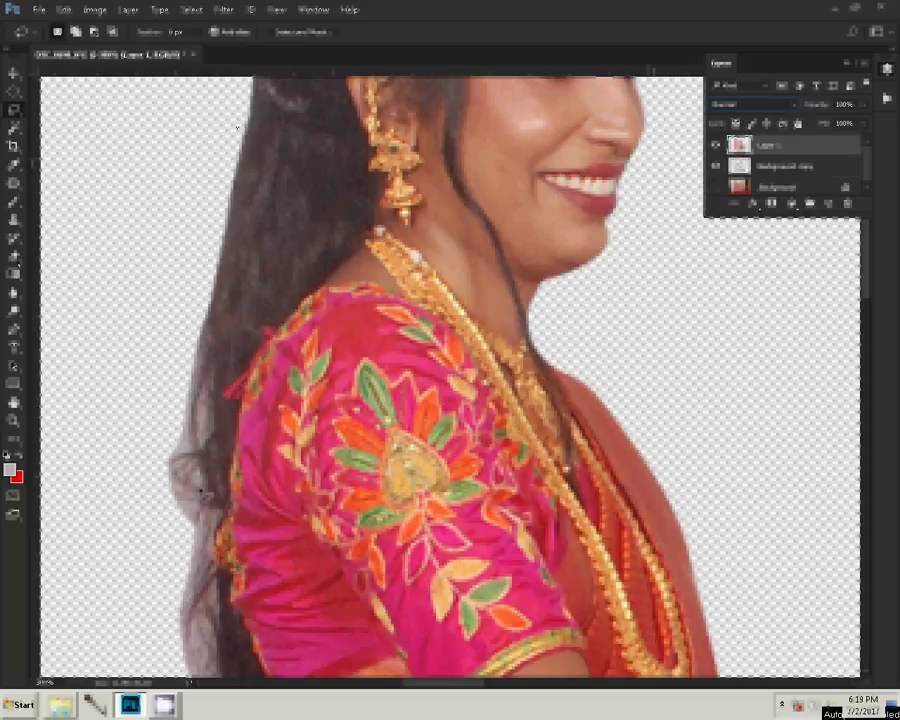
Erase the light halo along the left edge of the bride's hair on Layer 1.
key(shift+l)
click(176, 364)
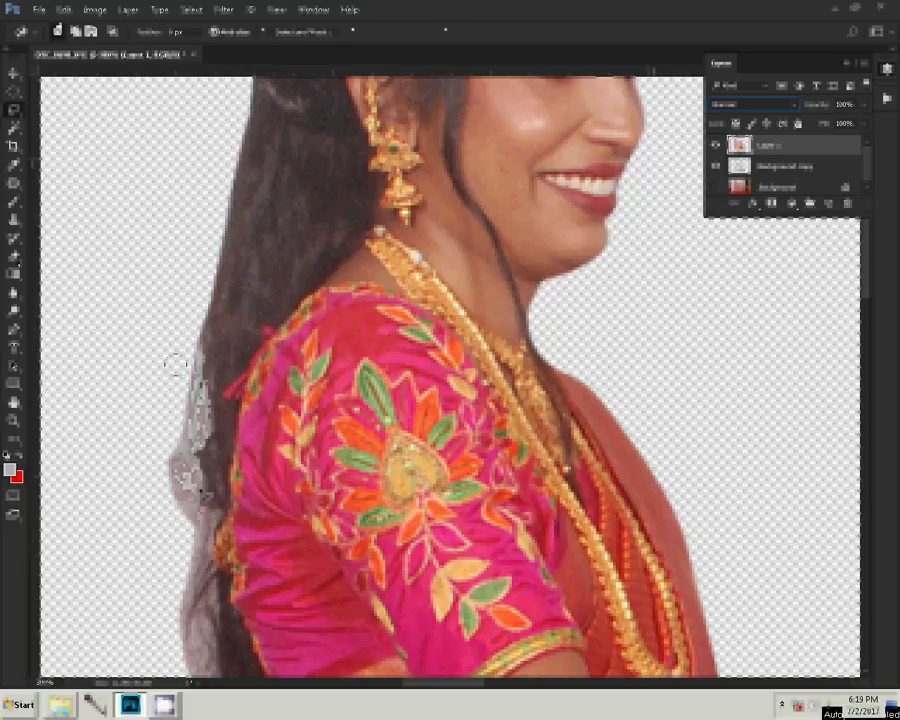
scroll(185, 440, down, 5)
key(e)
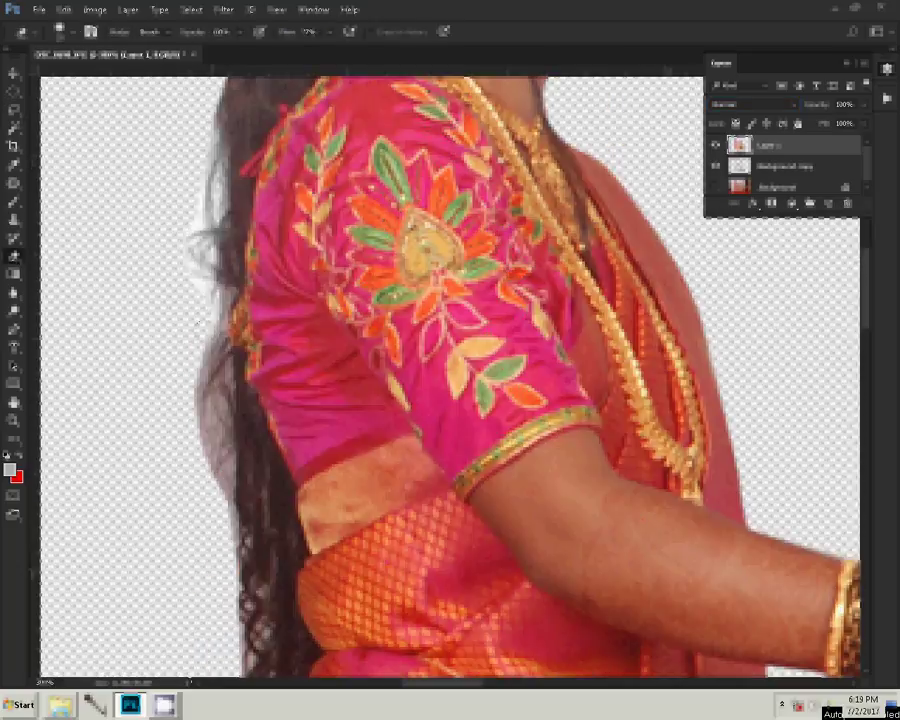
drag(205, 230, 210, 420)
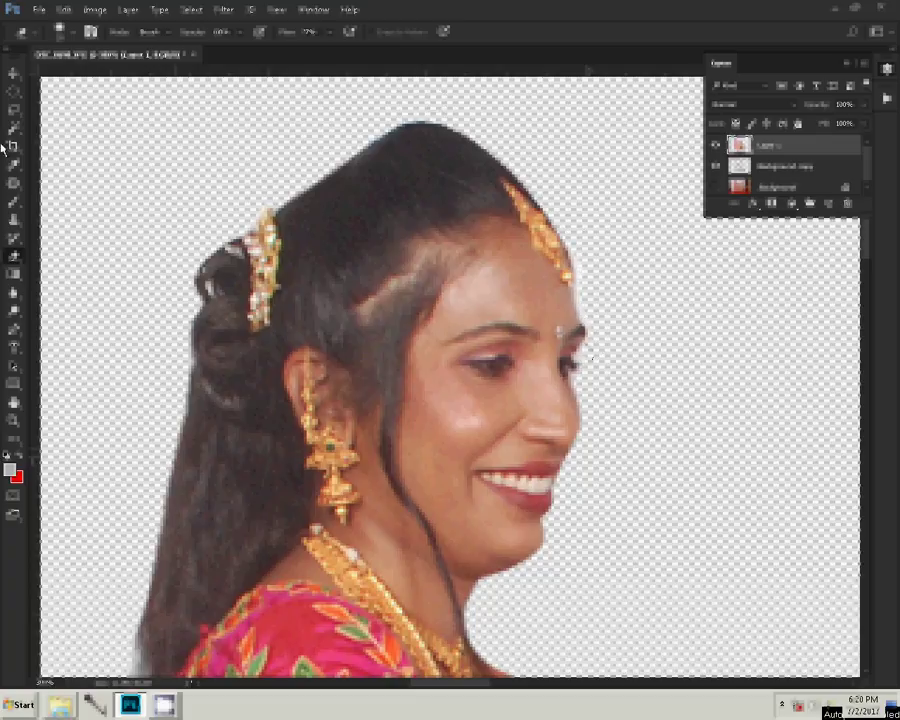
Fit the image on screen, then zoom far in on the groom's trousers.
key(v)
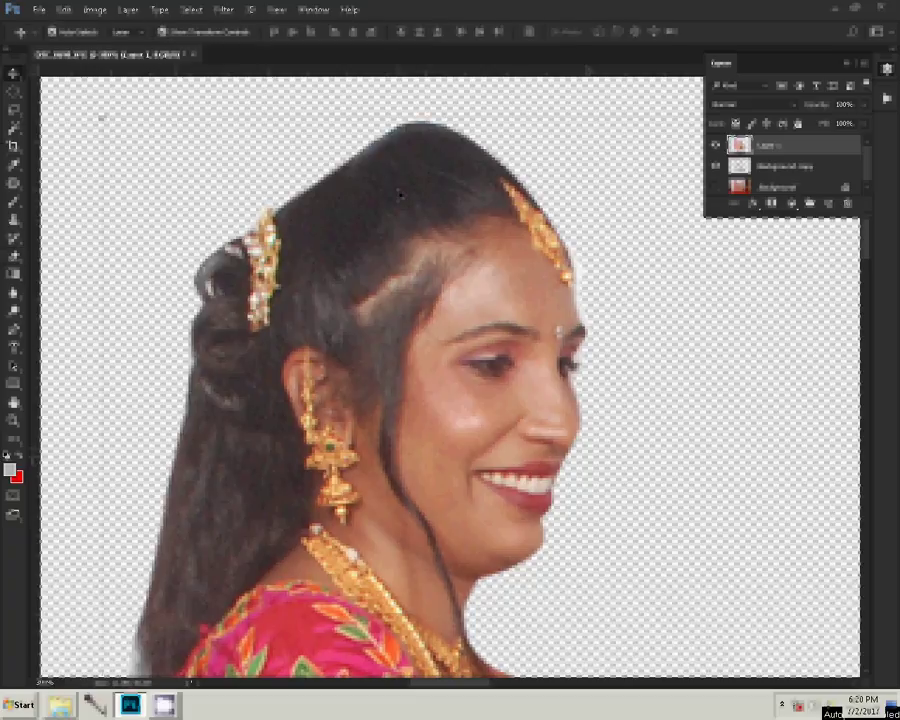
right_click(412, 188)
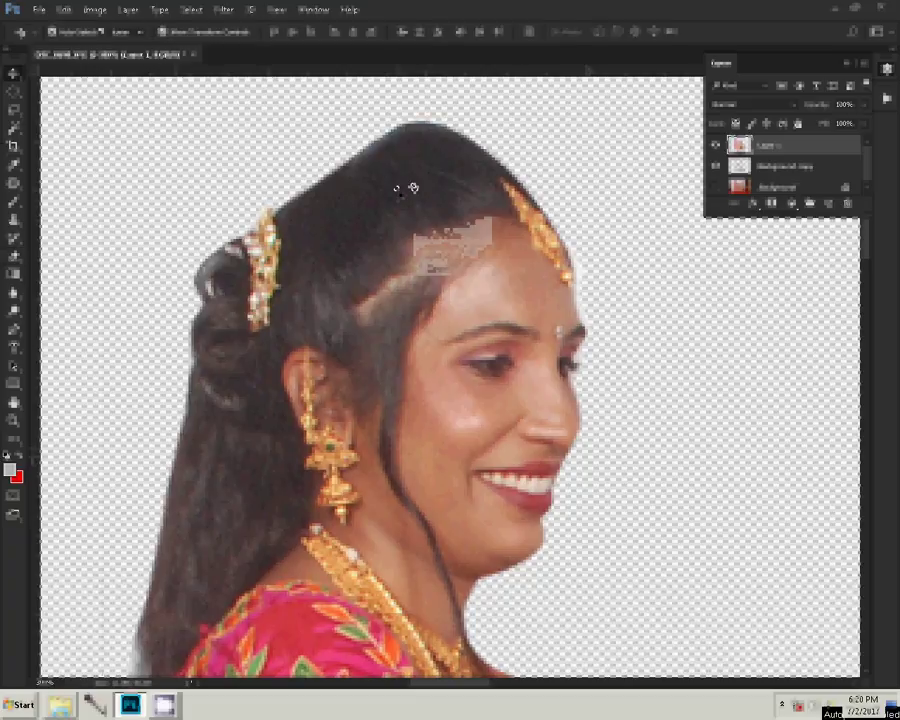
click(420, 195)
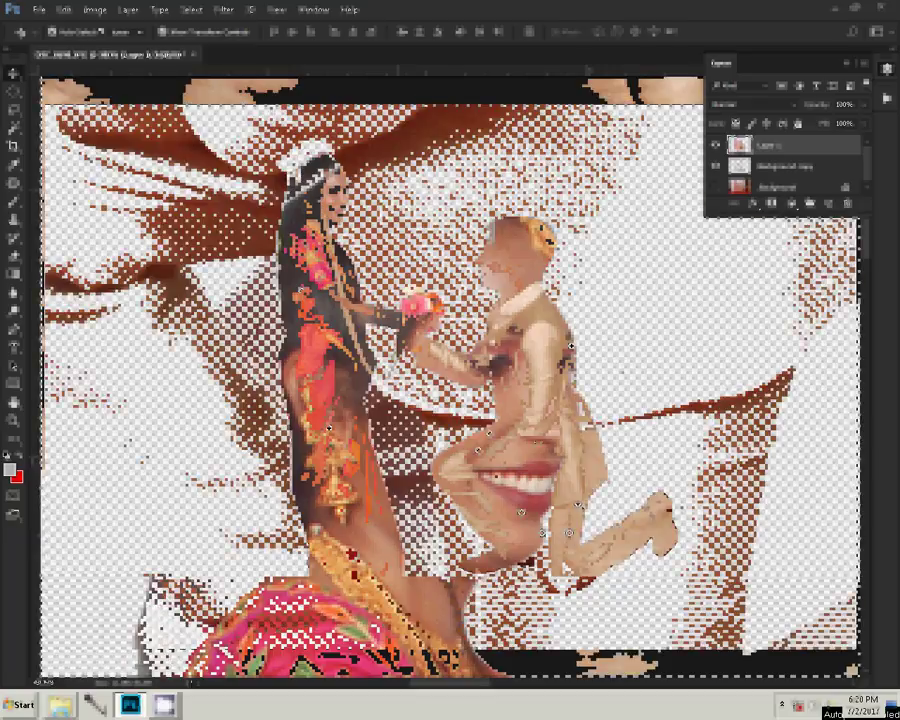
key(z)
click(396, 436)
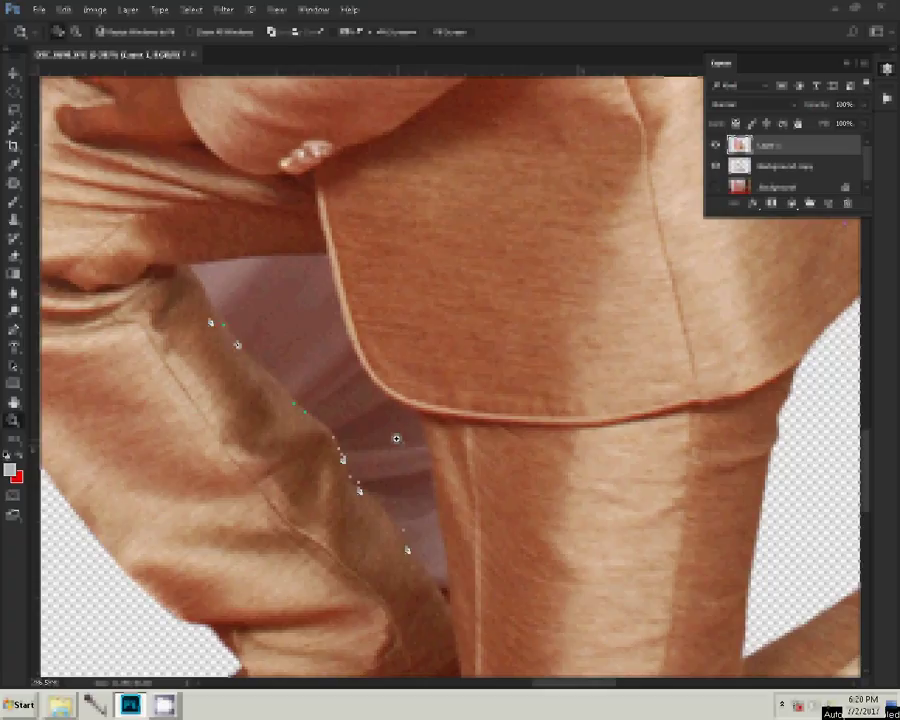
Trace a closed Pen path around the pink gap between trousers and jacket.
click(194, 272)
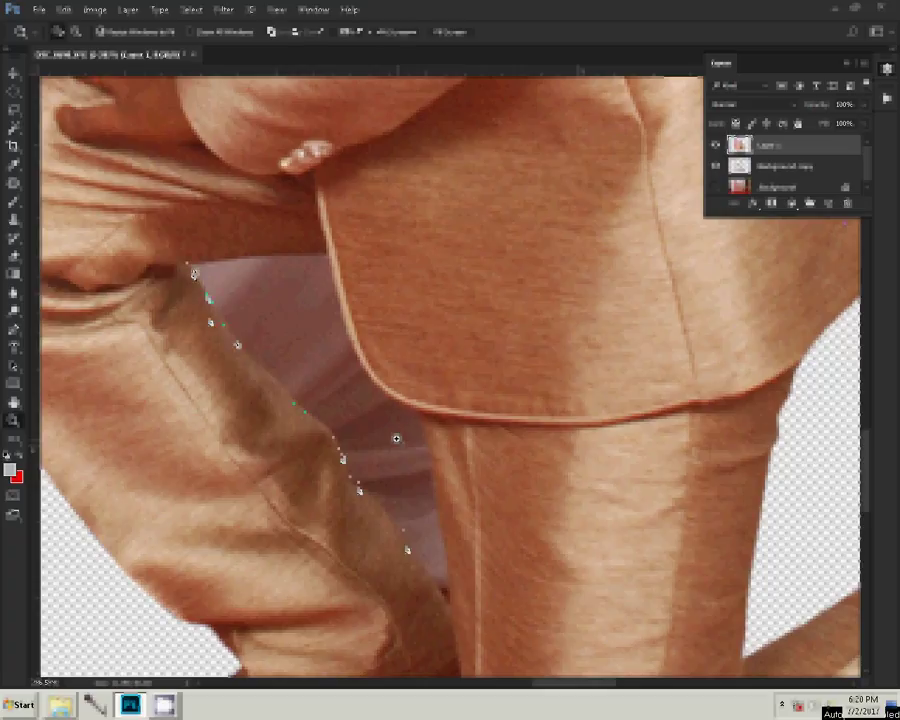
click(330, 262)
key(p)
click(421, 418)
click(437, 496)
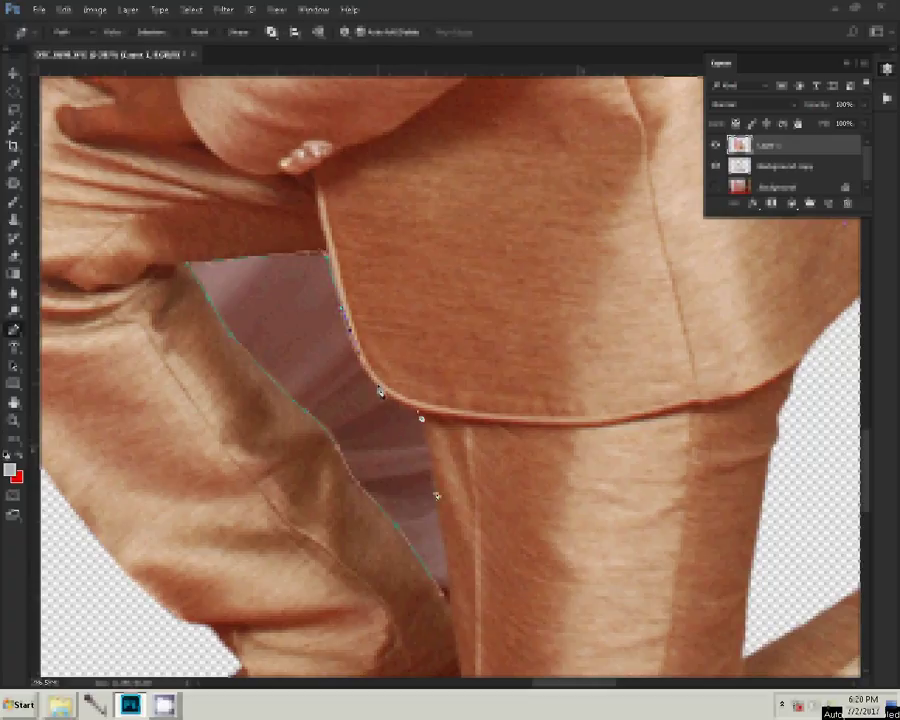
click(340, 391)
click(289, 335)
Turn the path into a selection, delete the pink gap, and deselect.
right_click(289, 334)
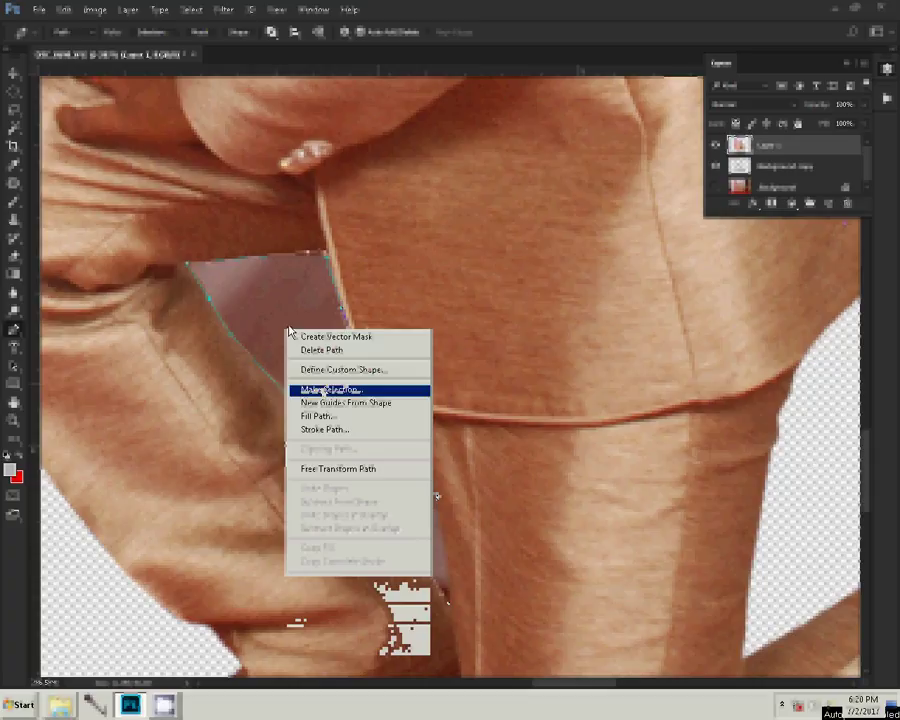
click(330, 389)
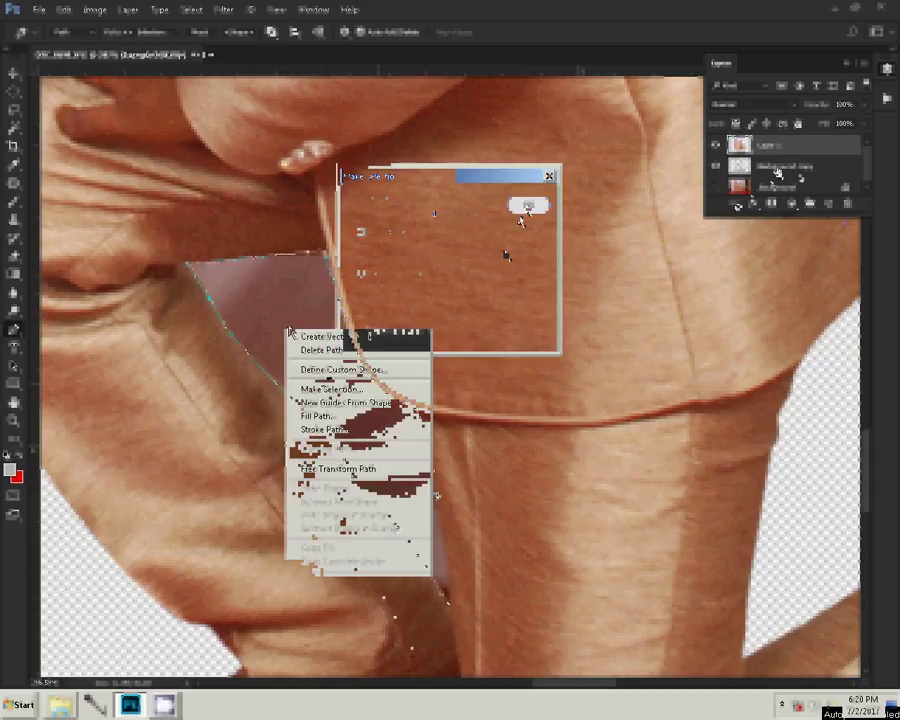
click(524, 208)
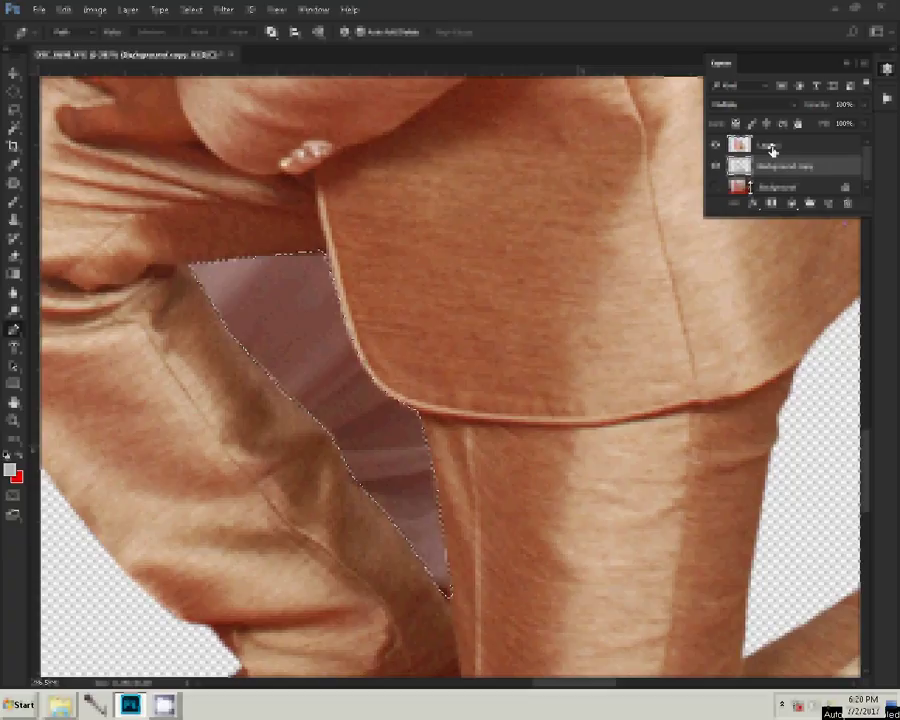
key(Delete)
key(ctrl+d)
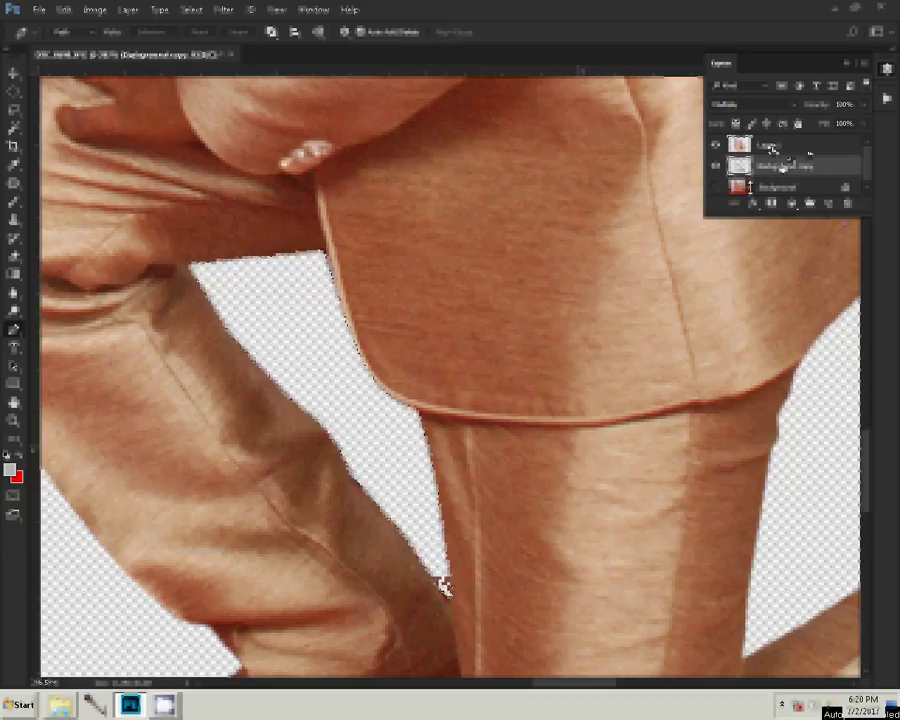
right_click(406, 382)
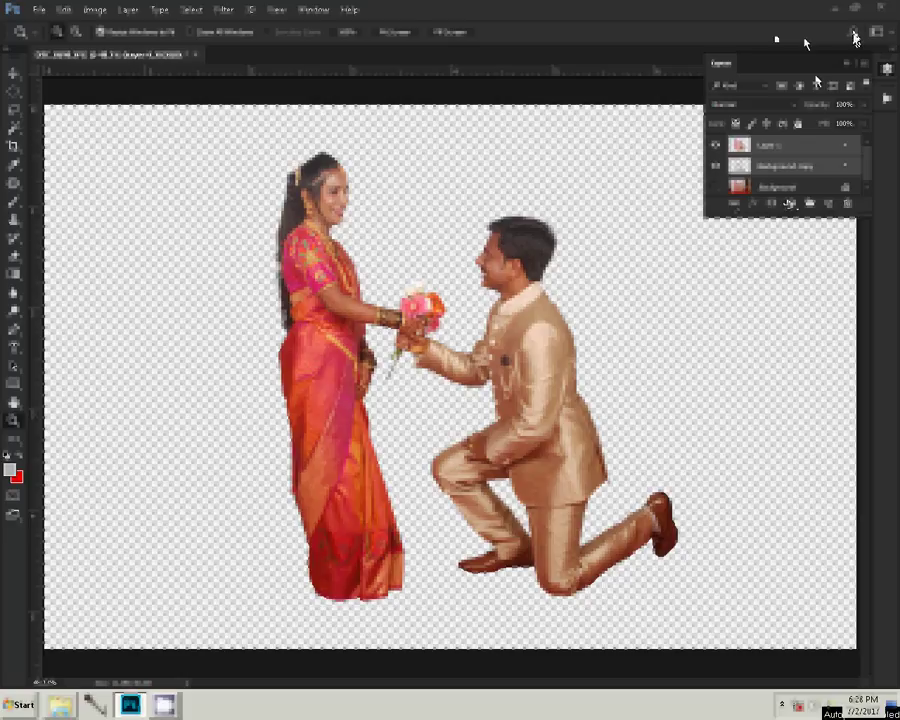
Switch to the Photography workspace and bring up the File menu.
click(891, 38)
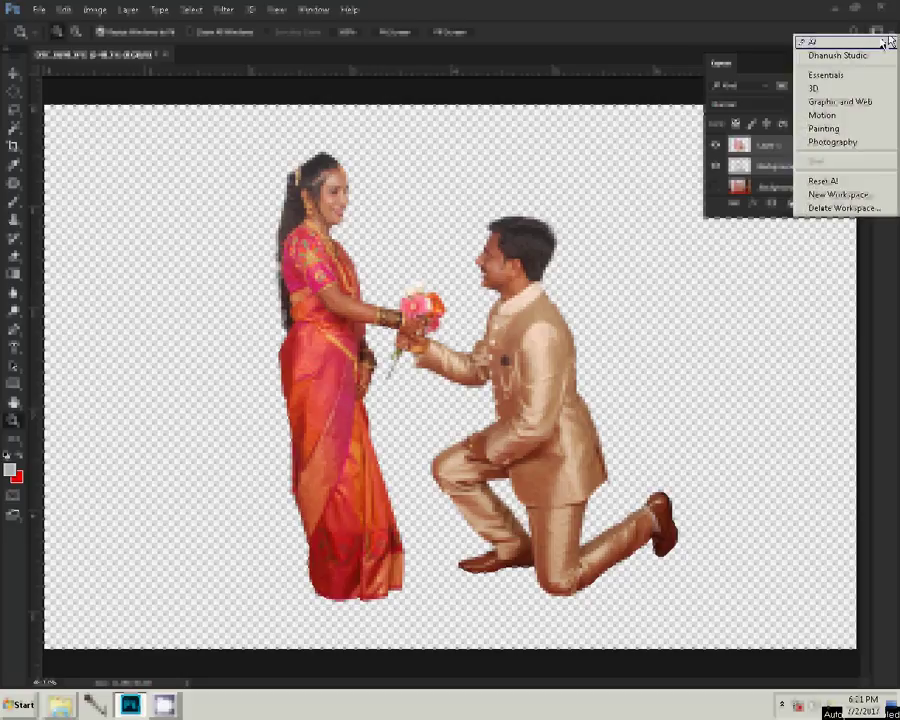
click(832, 142)
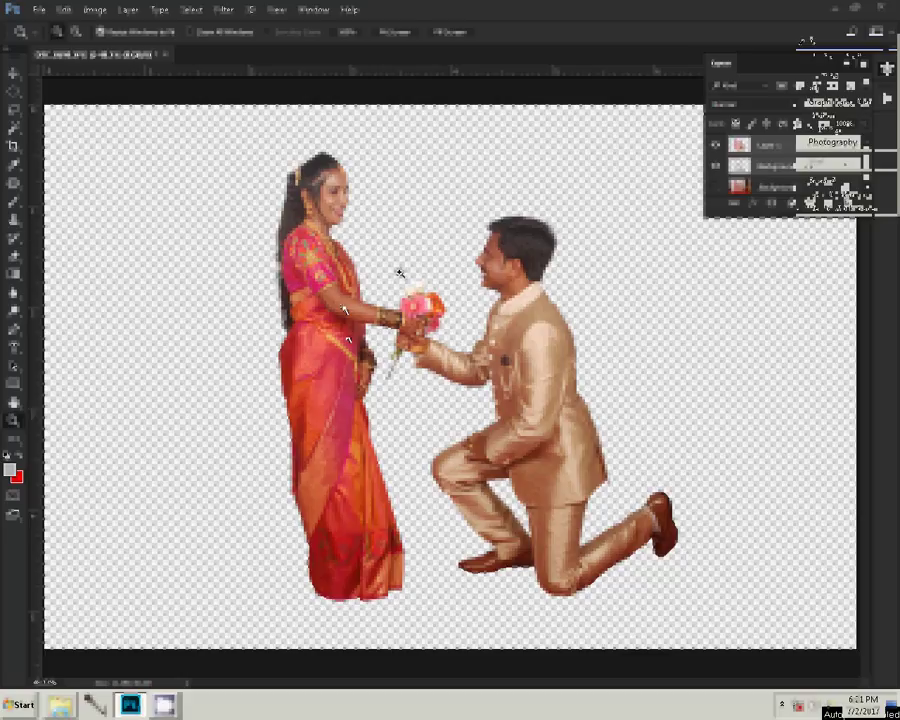
click(40, 12)
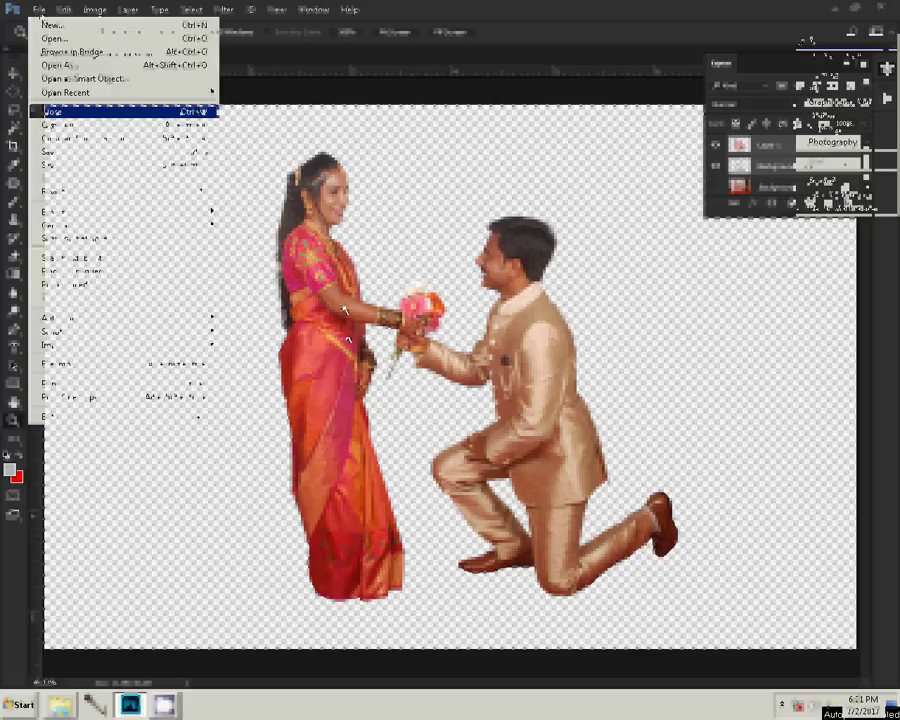
Save the layered cutout as a PSD in G:\A 1, accepting the format options.
click(57, 166)
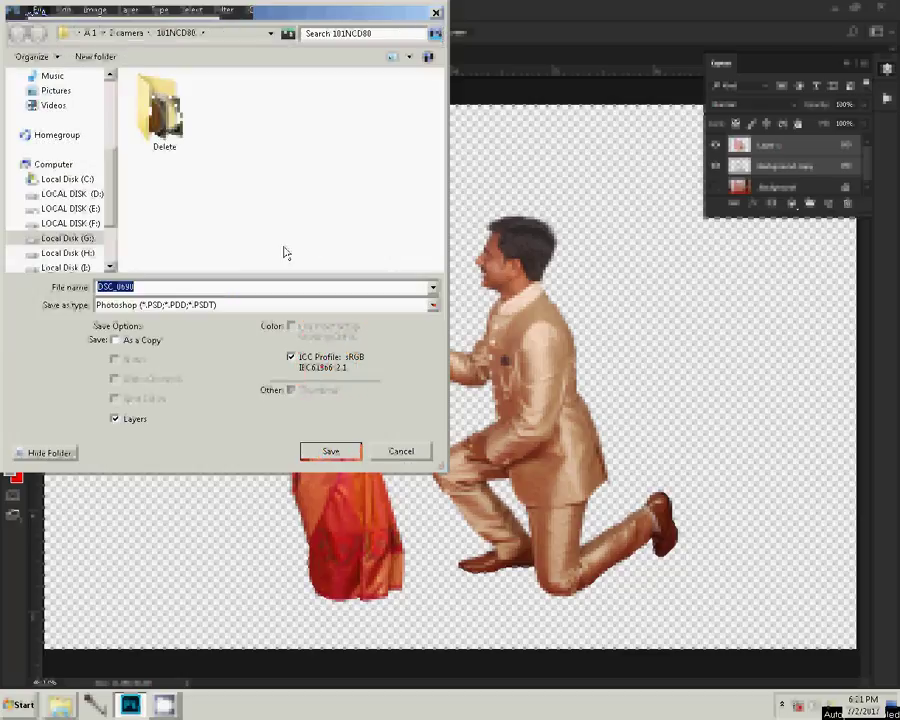
click(88, 34)
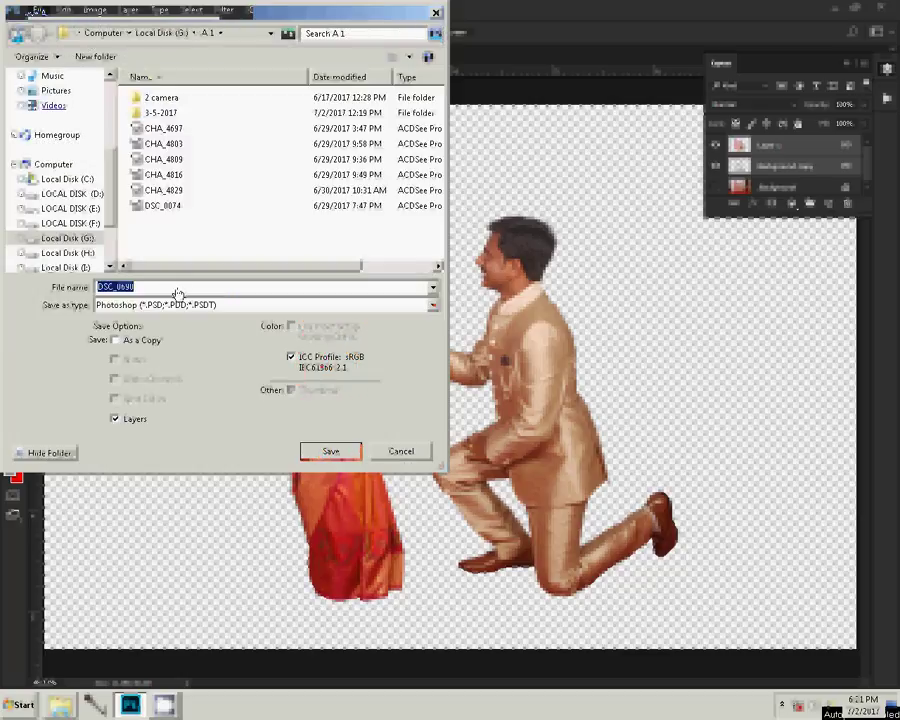
click(330, 451)
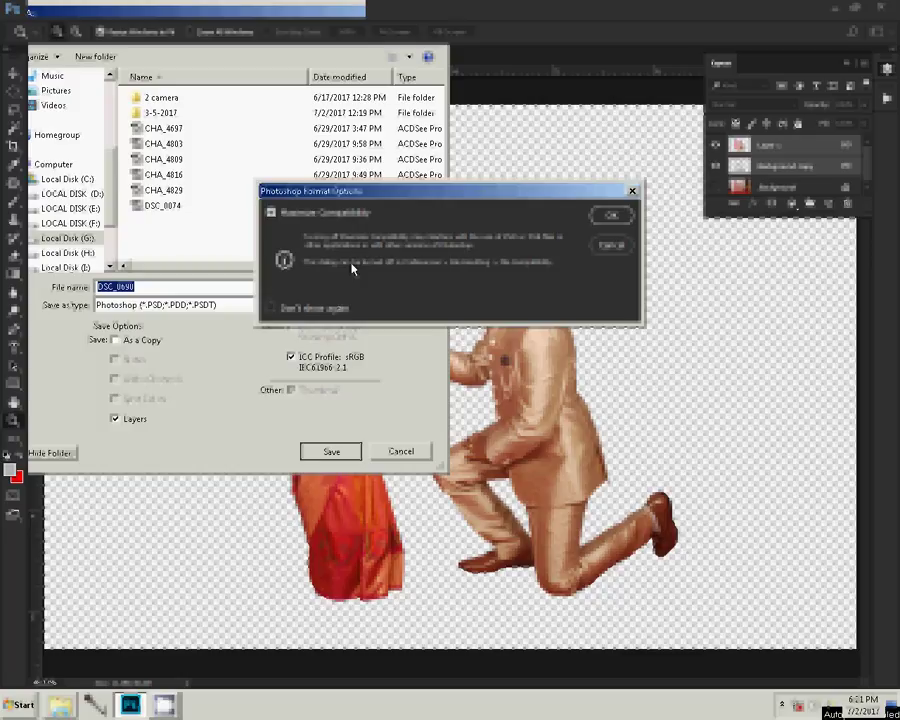
click(618, 214)
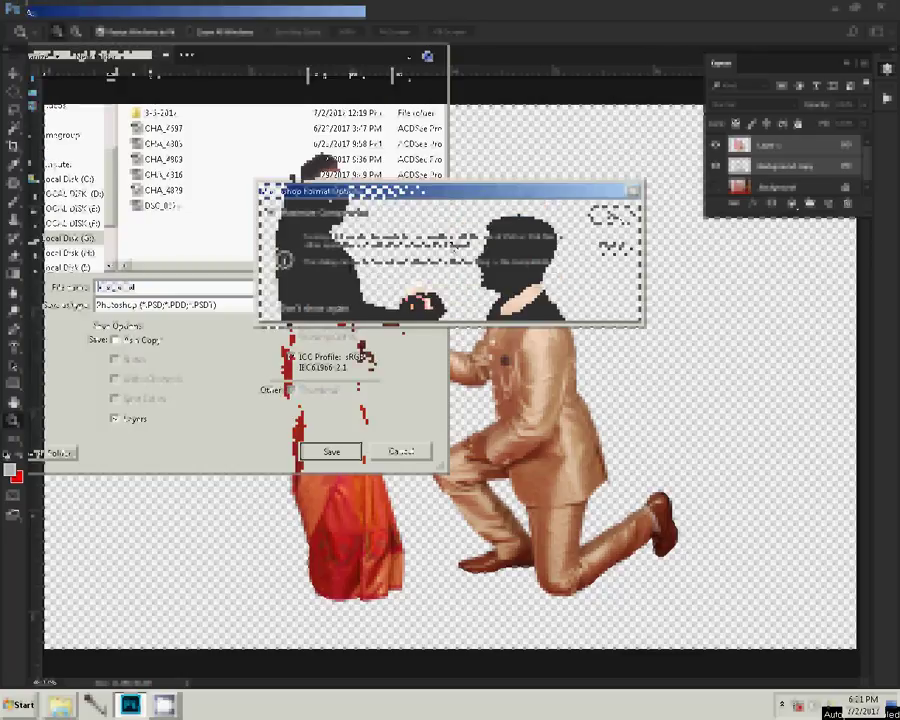